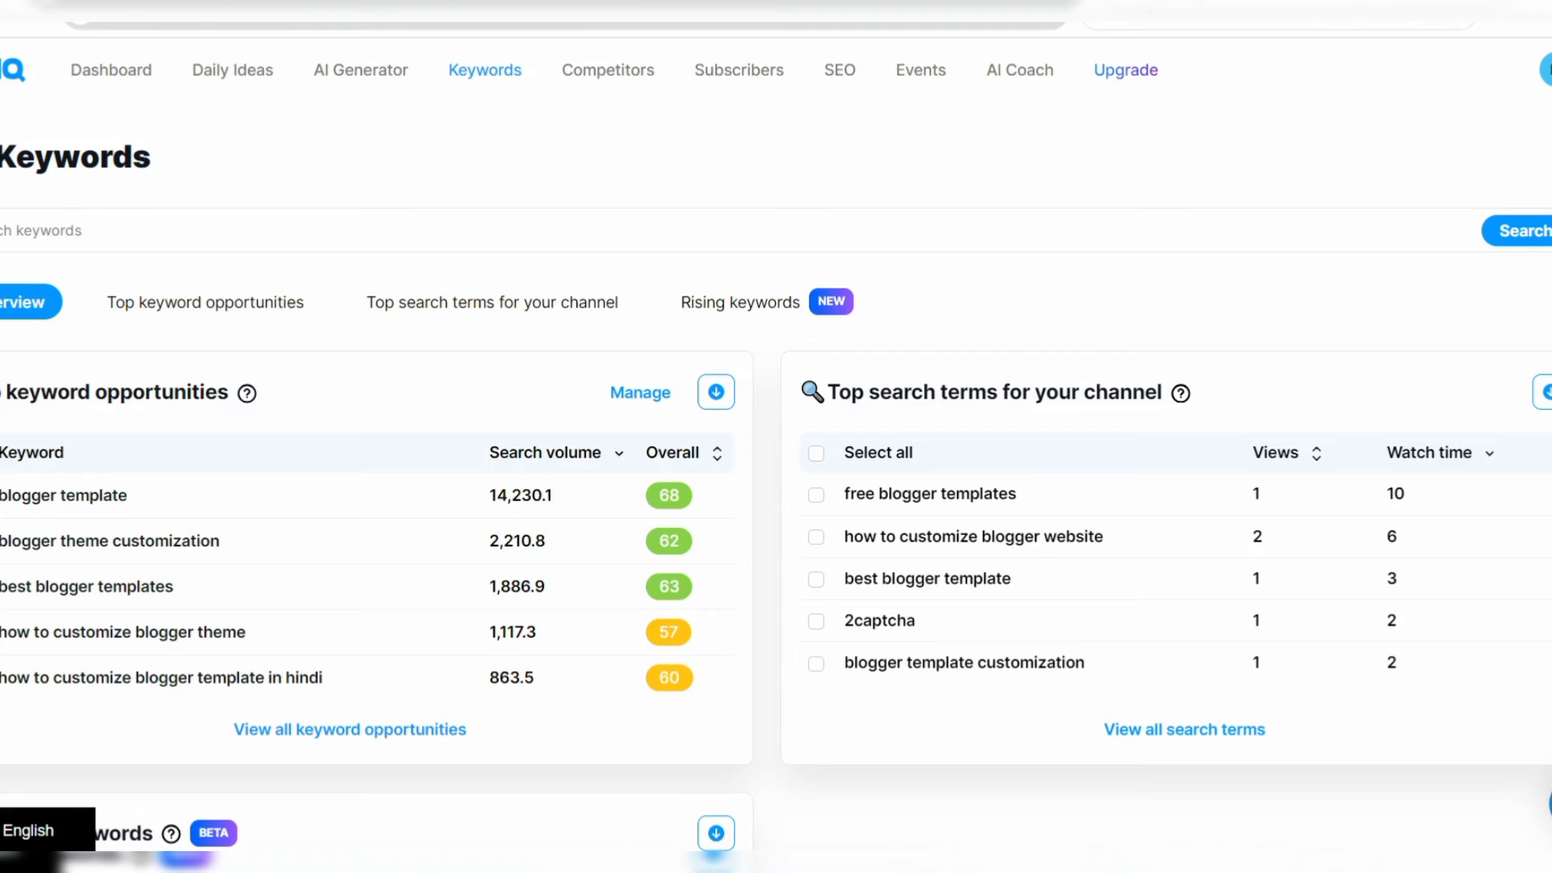
- Search the keyword tool for "how to make money online in 2024"
left_click(292, 243)
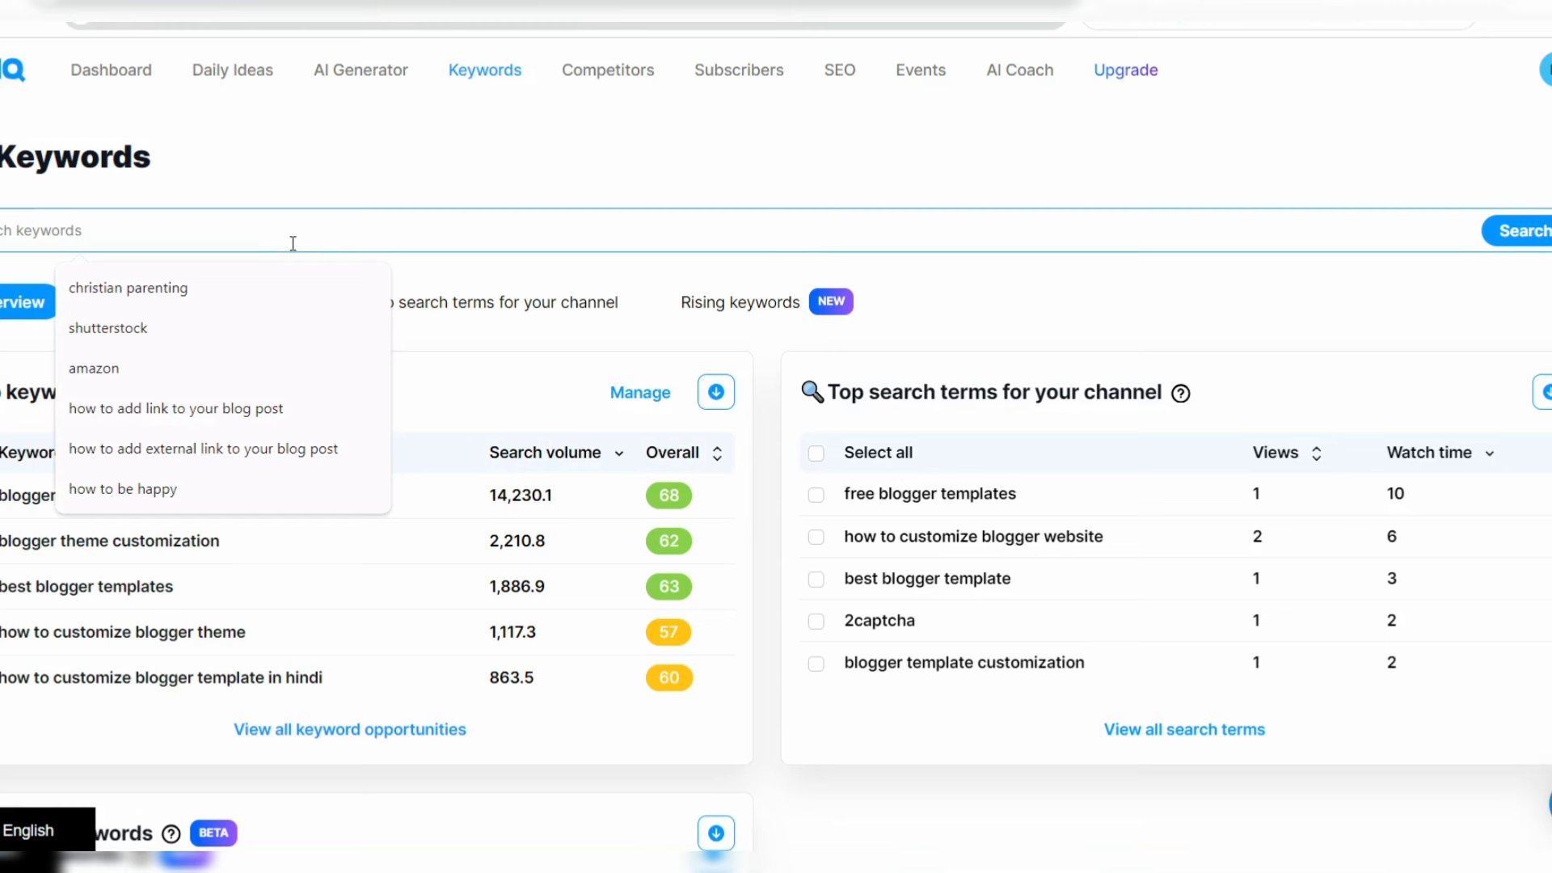
type("how")
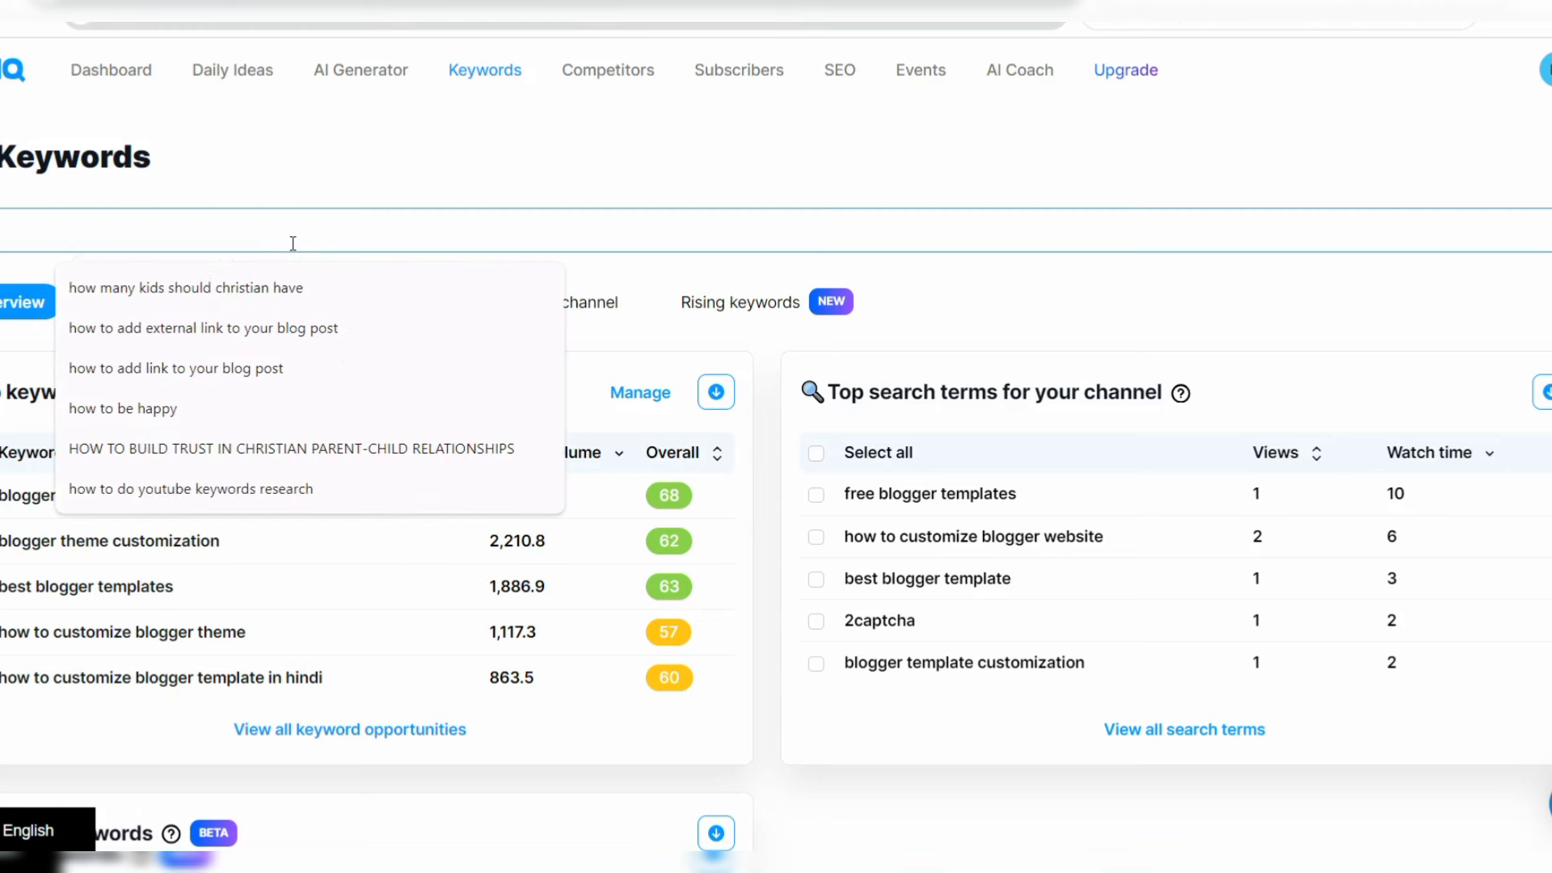
type(" to make")
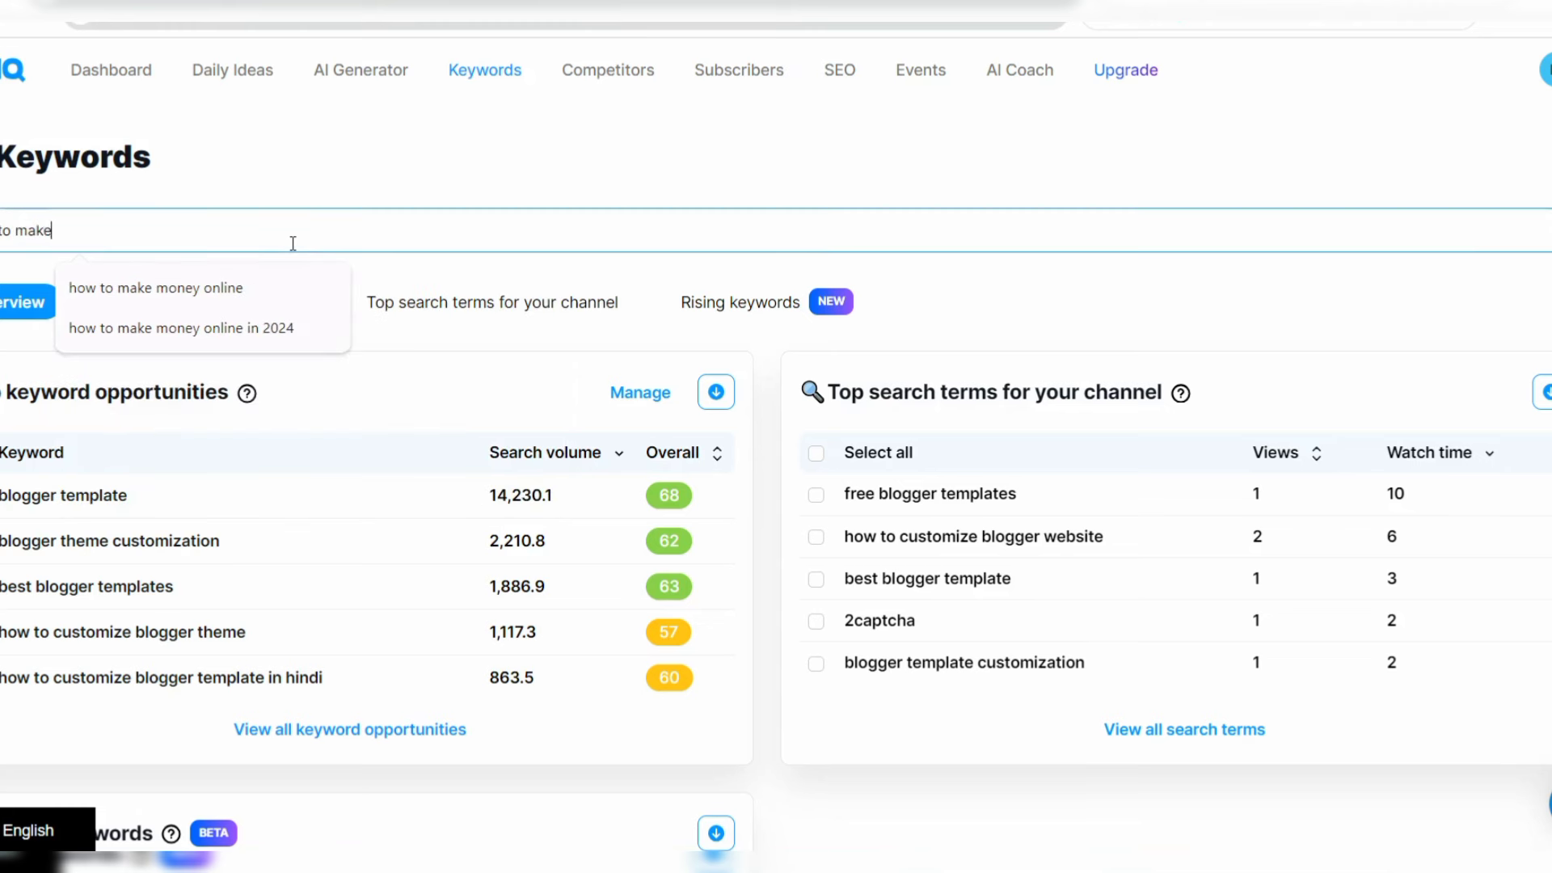
type(" money online in")
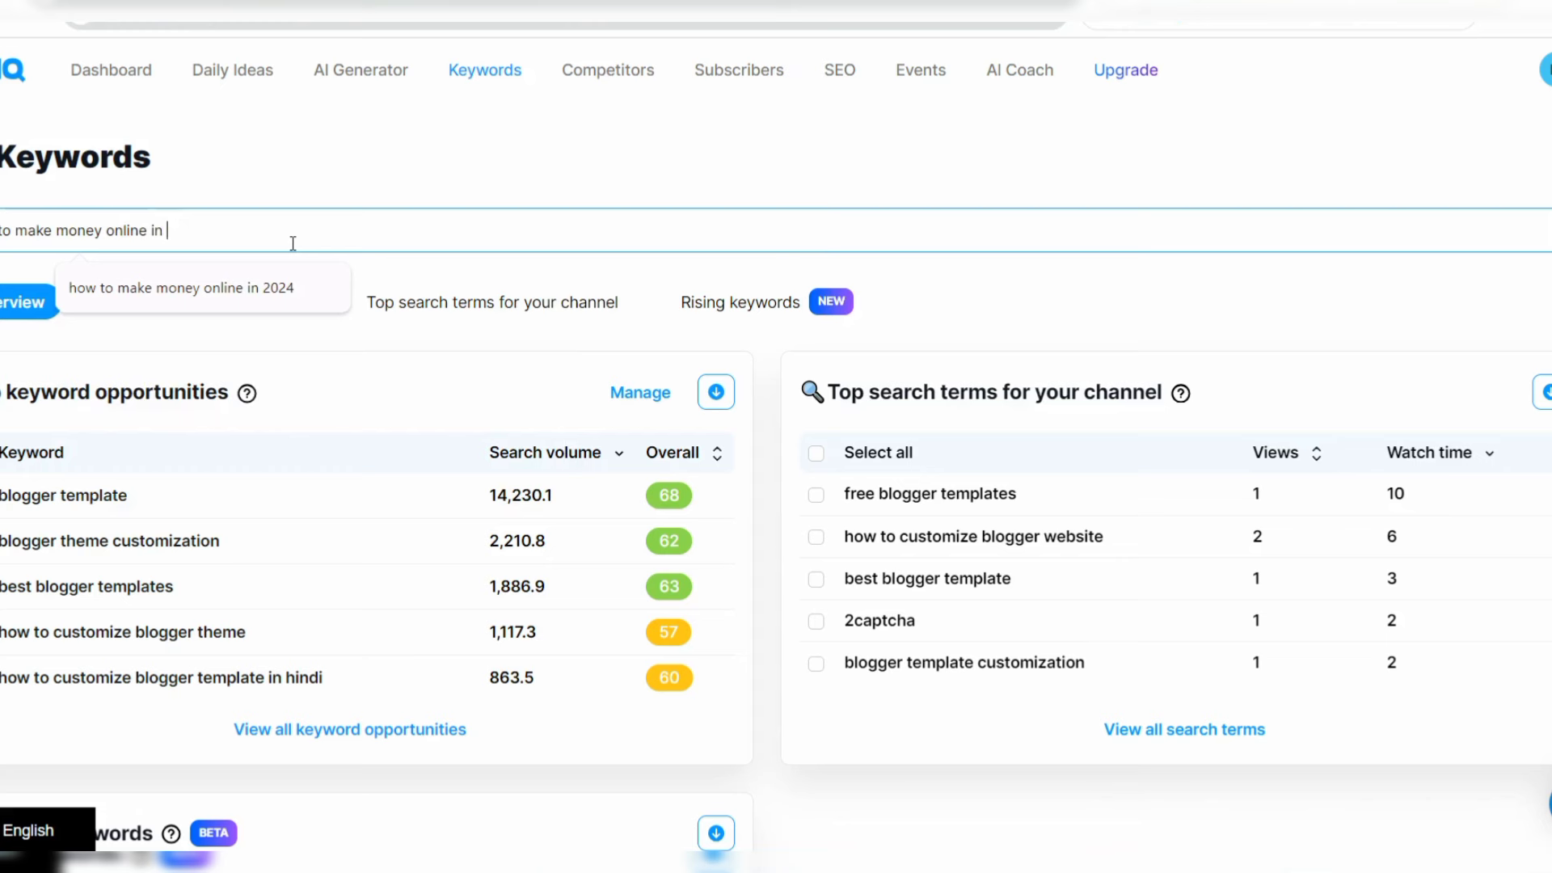
left_click(278, 287)
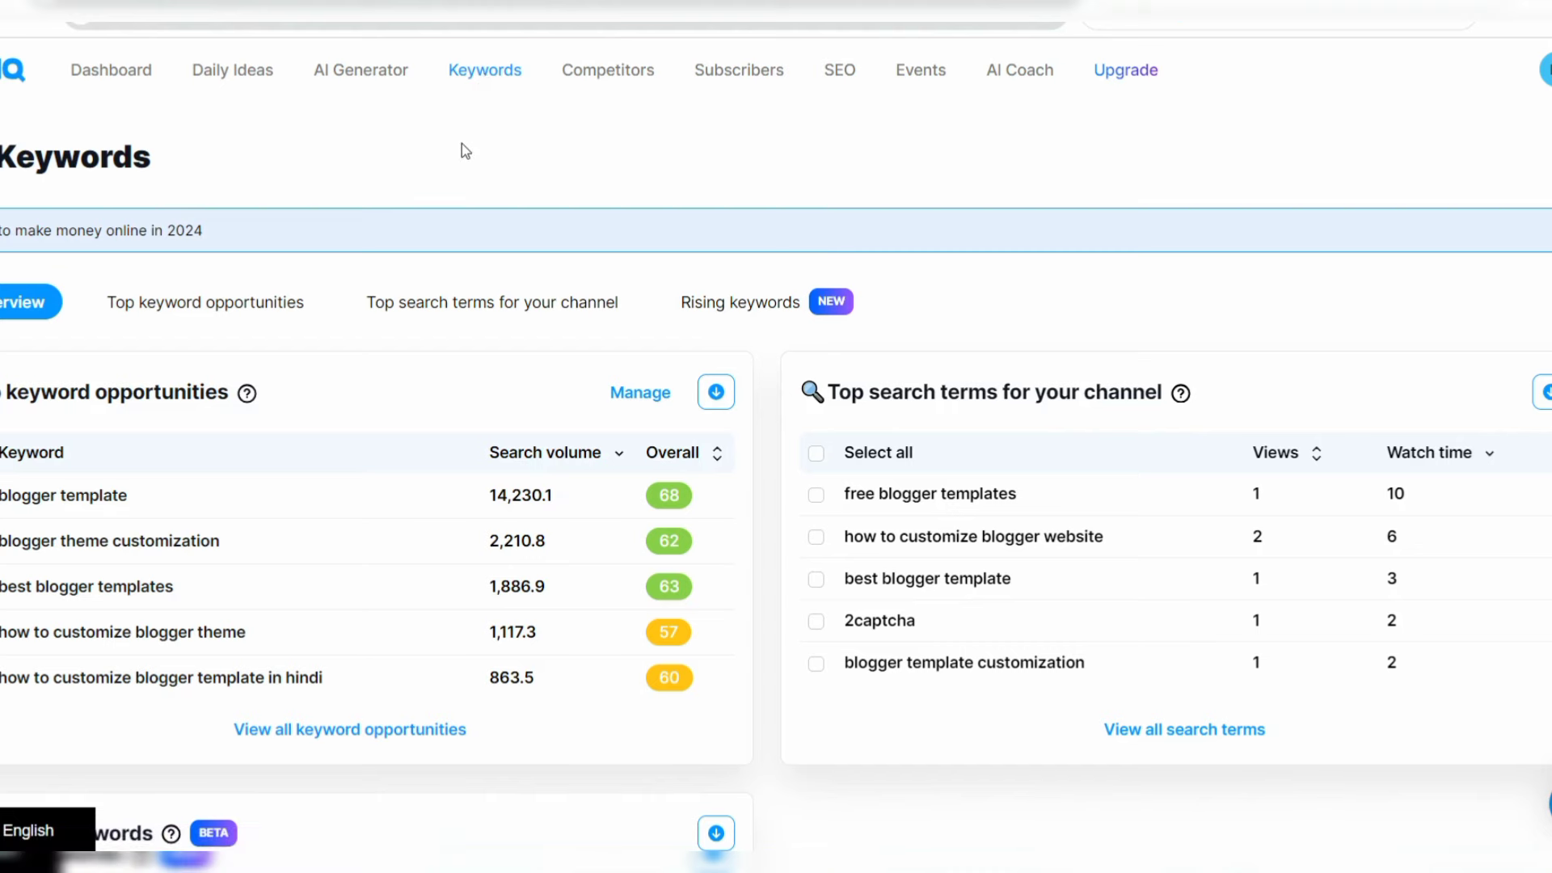
key("Return")
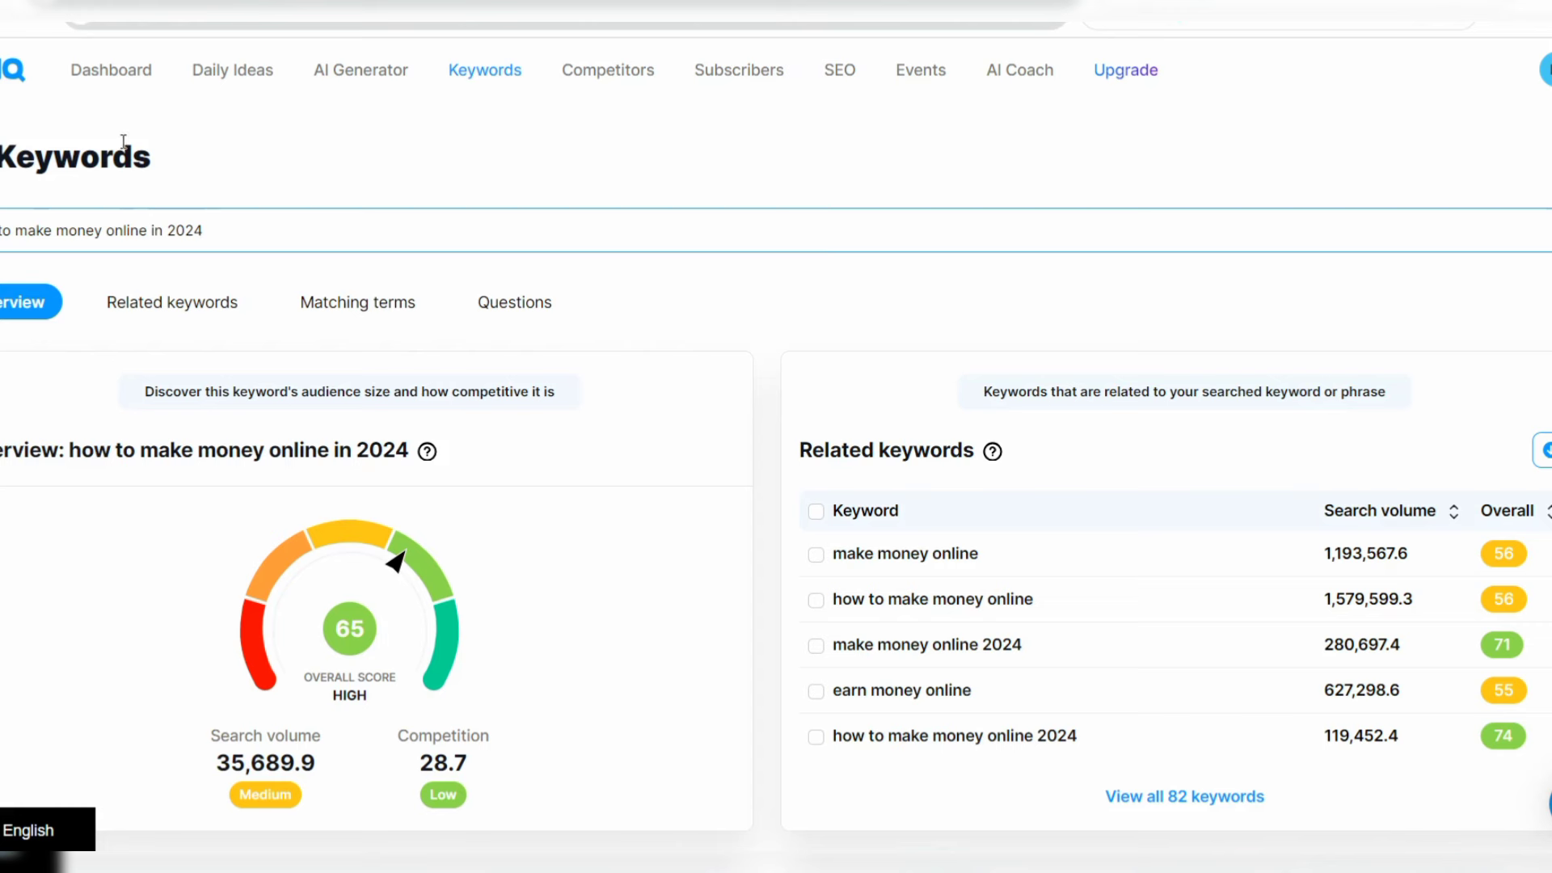
- Look over the channel dashboard and the account options, and view the daily video ideas
left_click(125, 75)
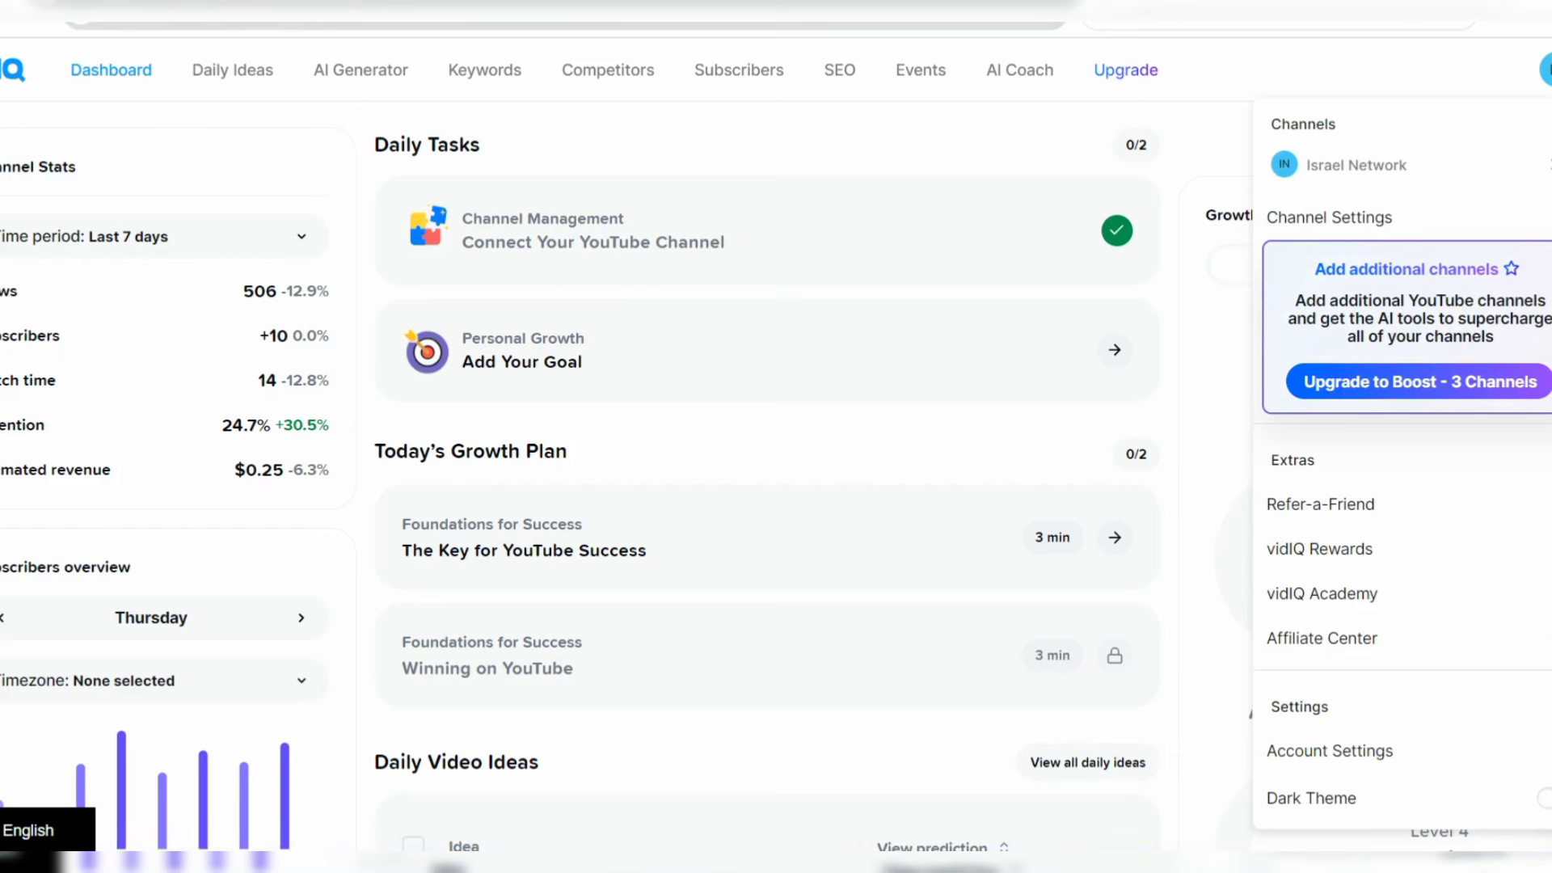
scroll(1452, 534, "down", 1)
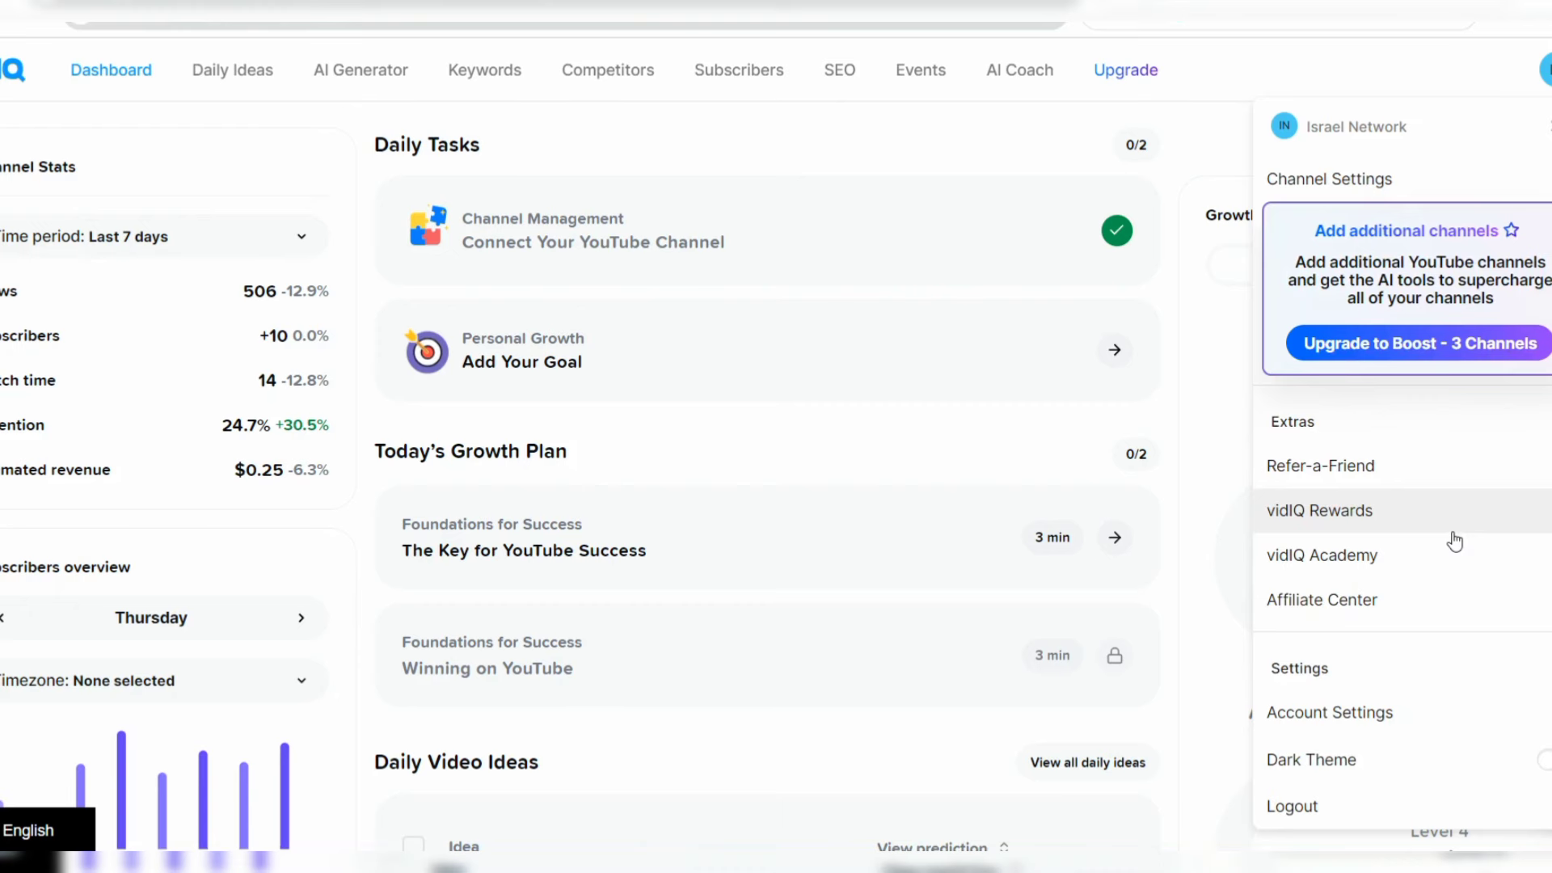
left_click(235, 72)
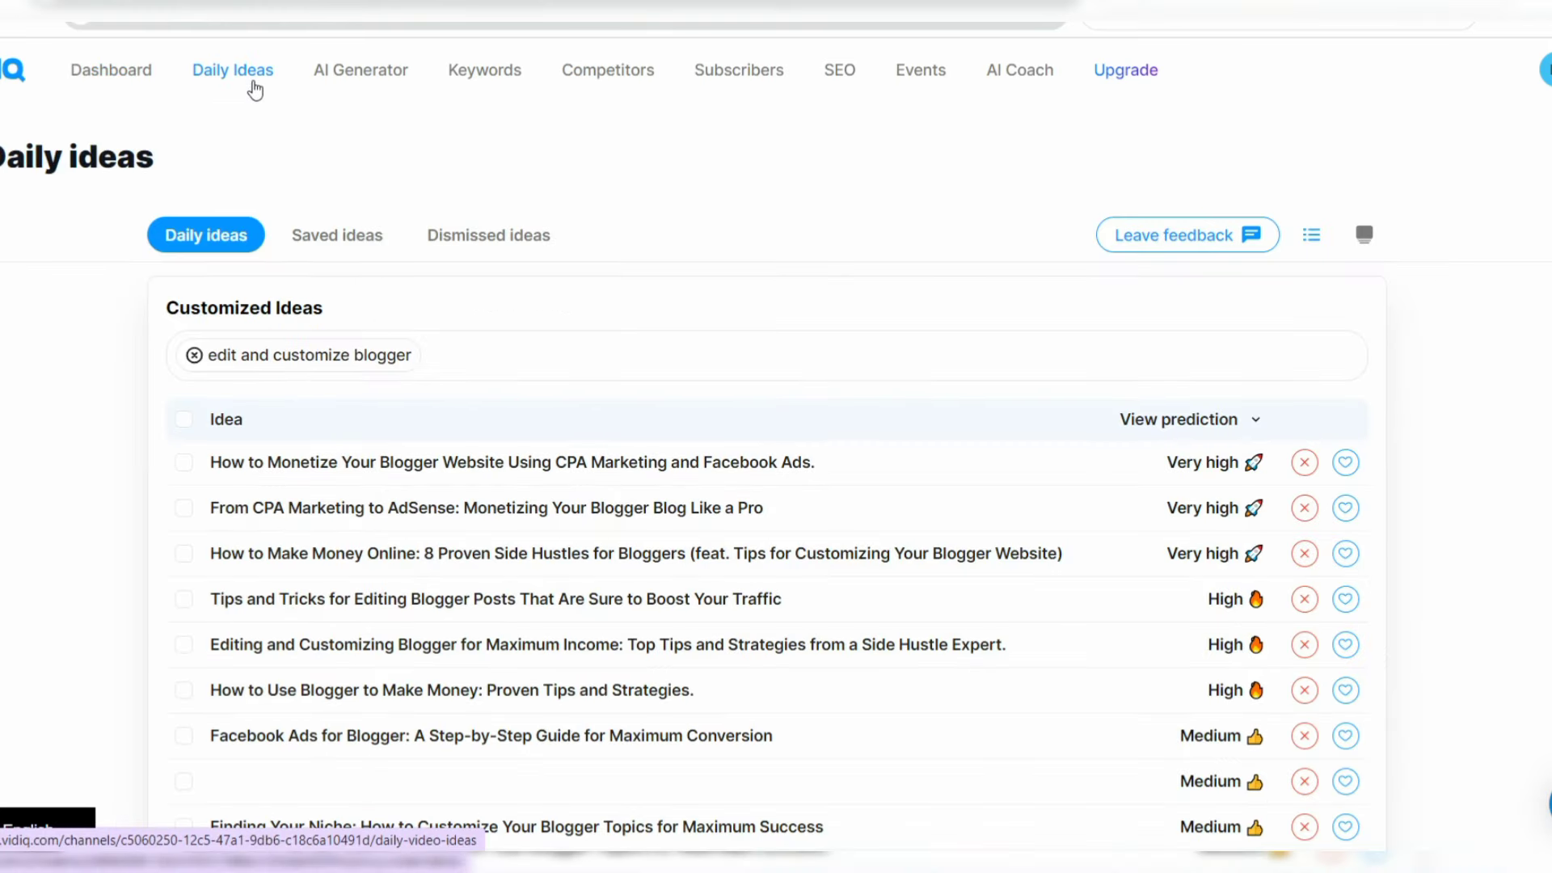
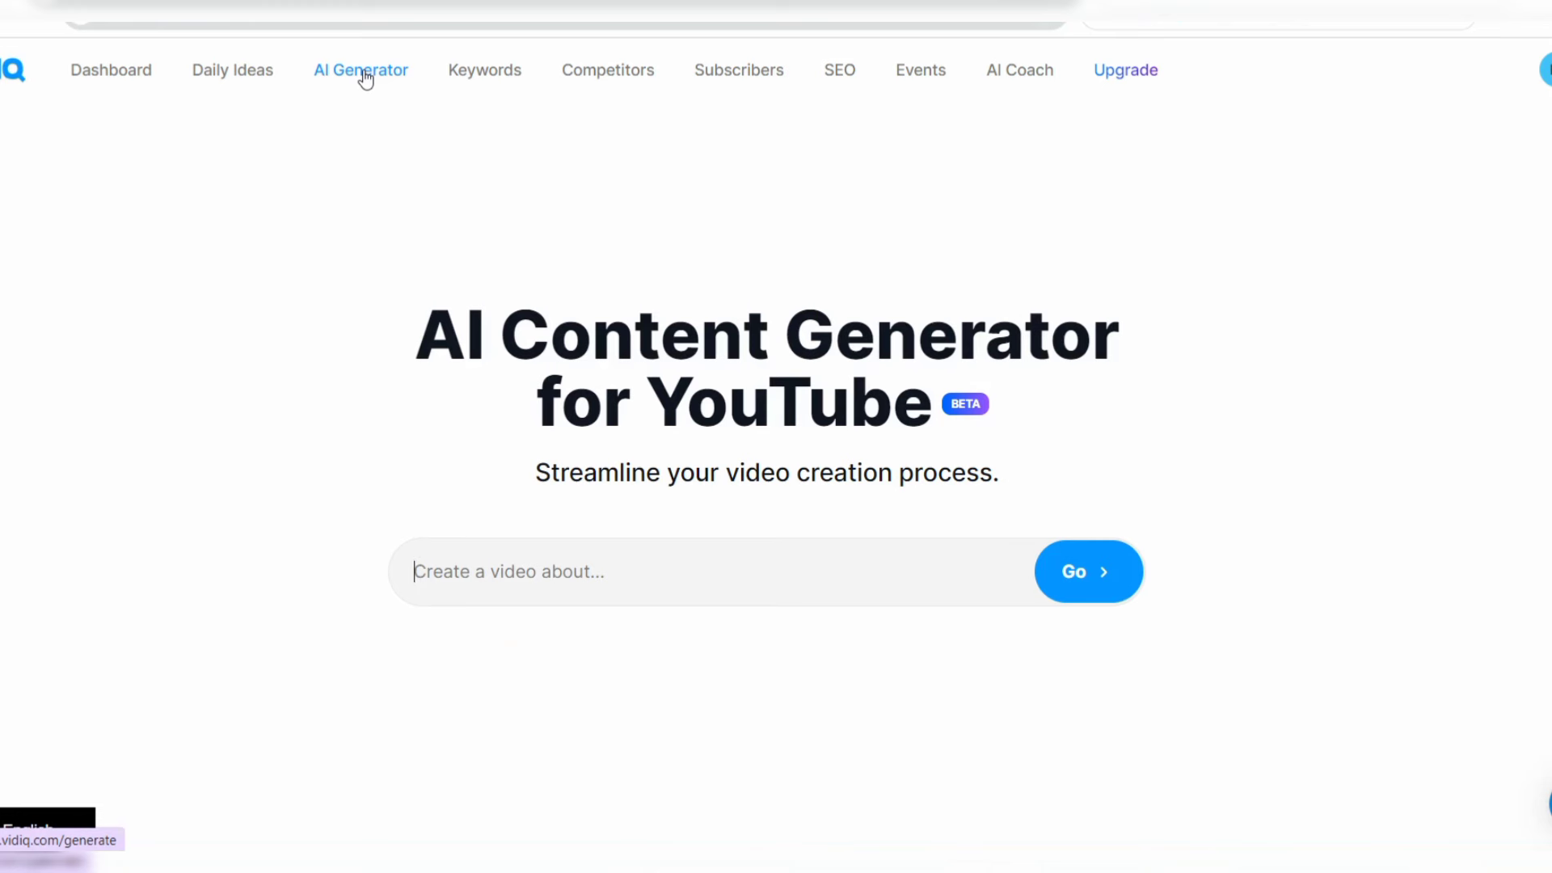
- Generate video content with the AI Generator from the idea "create a video on how to use vidiq for keyword research"
type("how t")
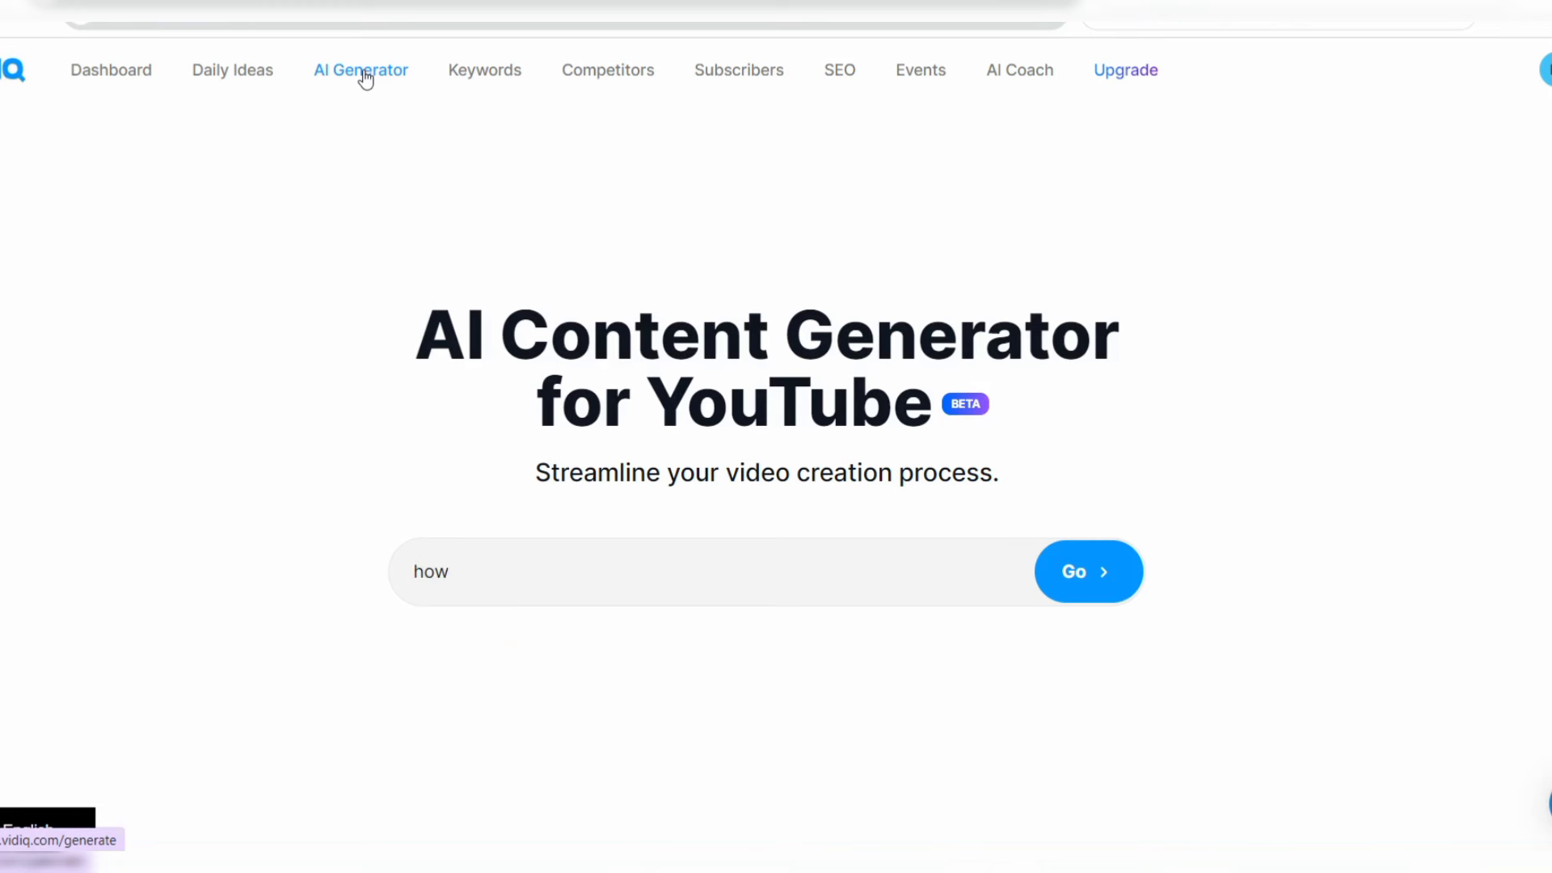
key("BackSpace")
key("BackSpace")
key("BackSpace")
type("create a video on ")
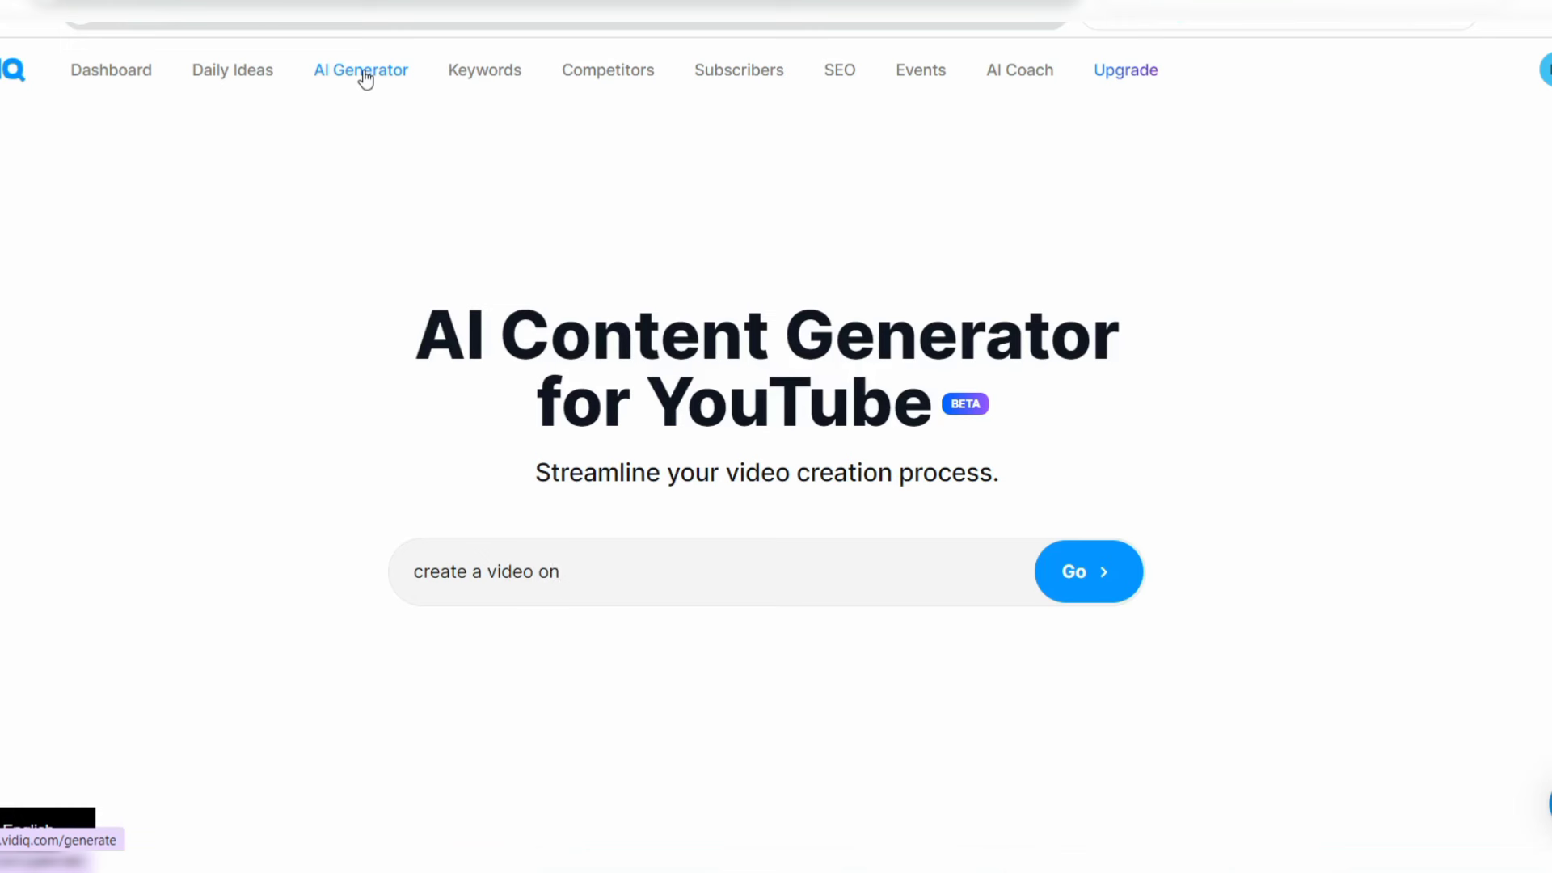
type("how to use vidiq")
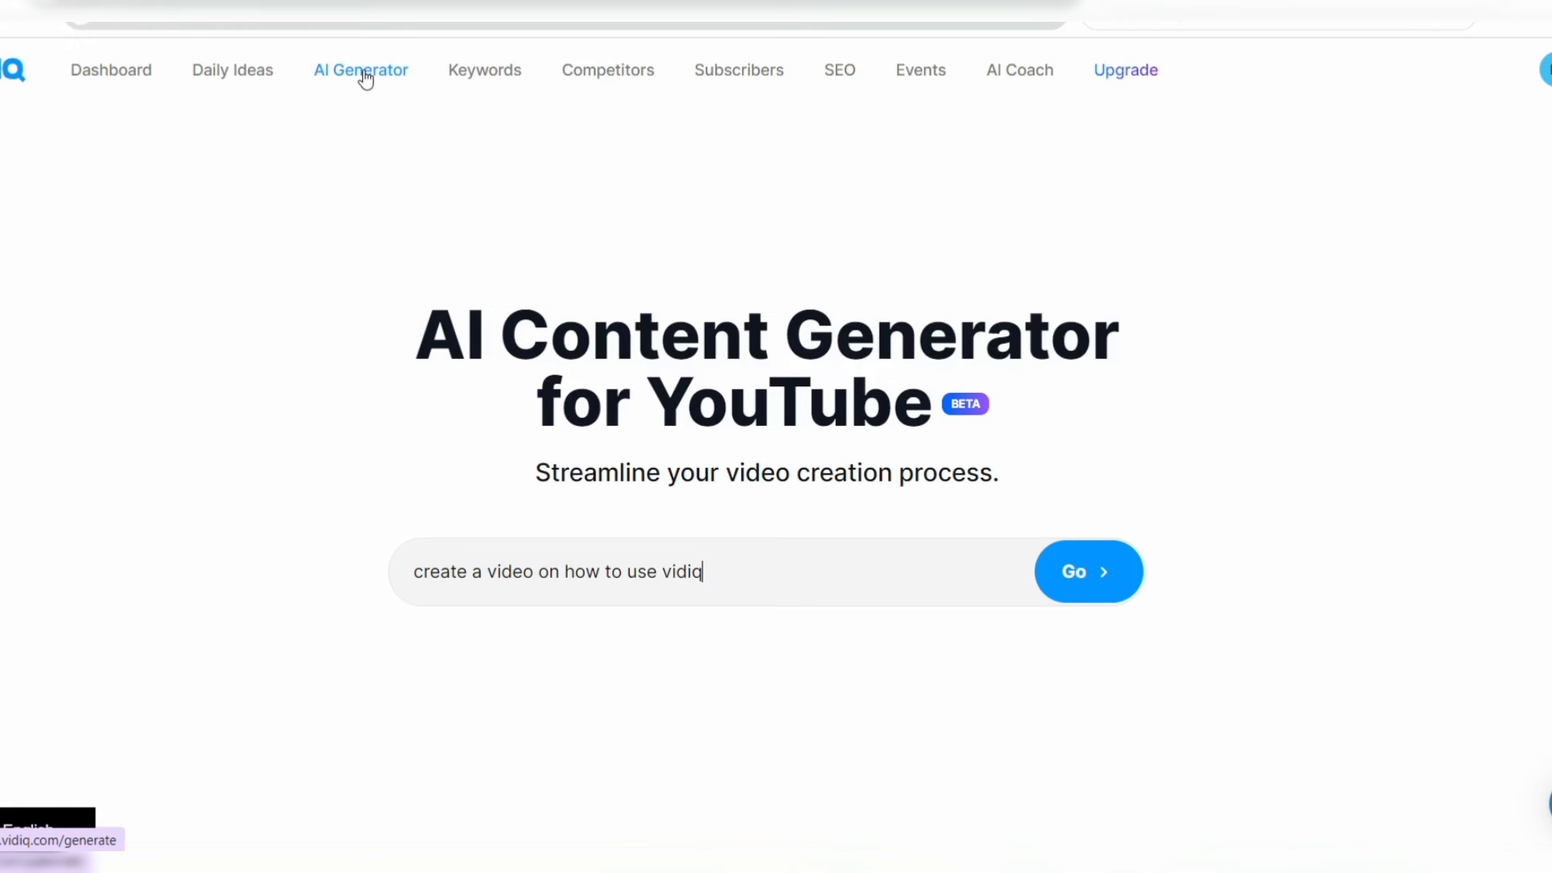
type(" for keyword r")
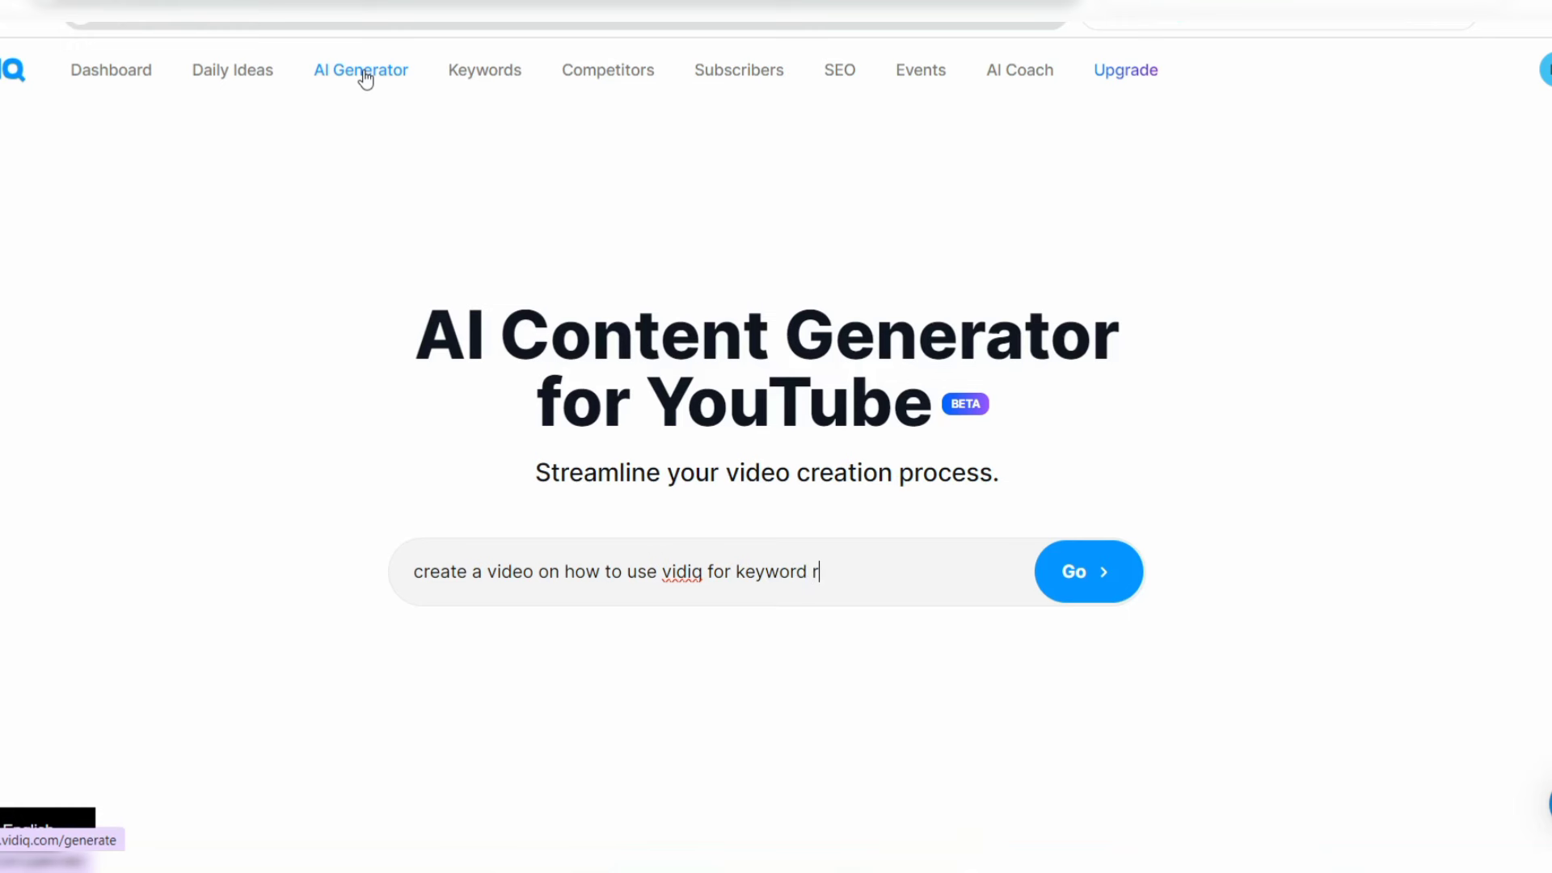
type("esearch")
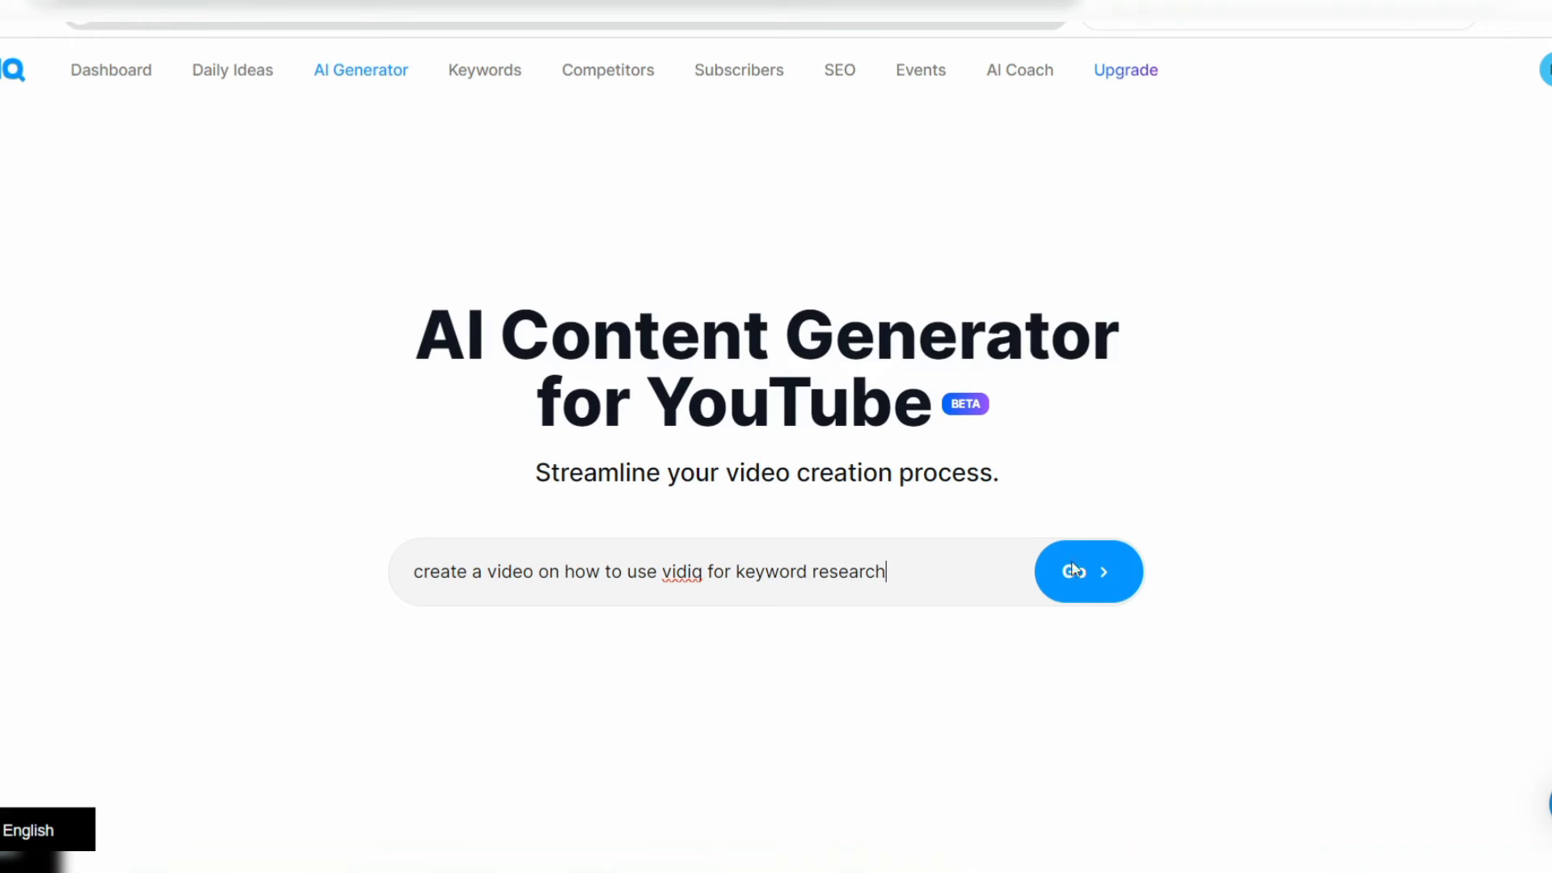
left_click(1090, 580)
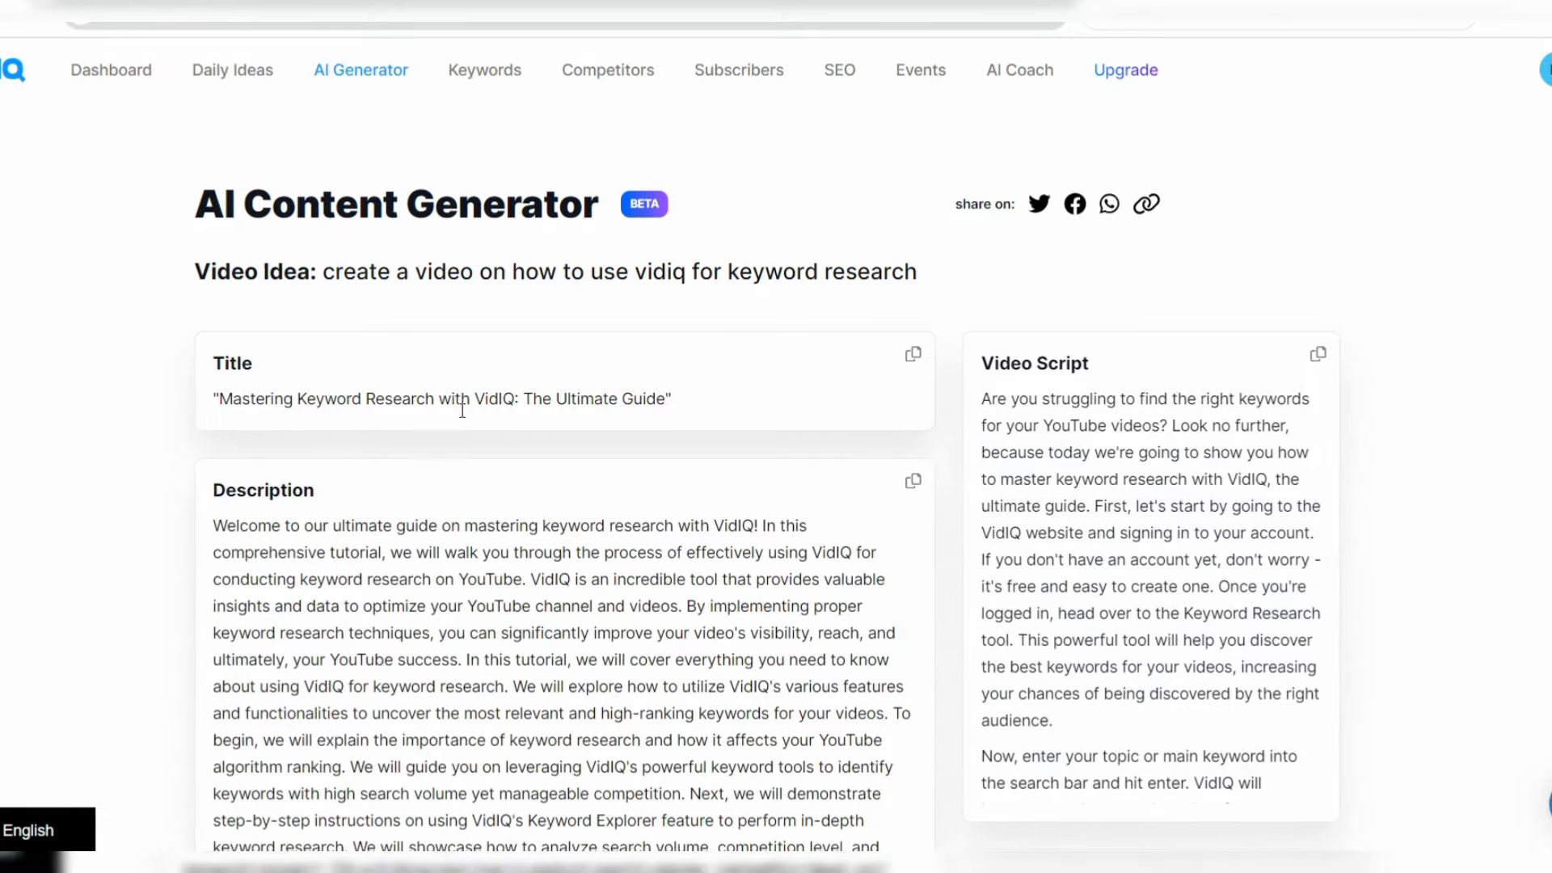
- Download the fourth and third generated thumbnail backgrounds, closing each preview
scroll(81, 521, "down", 10)
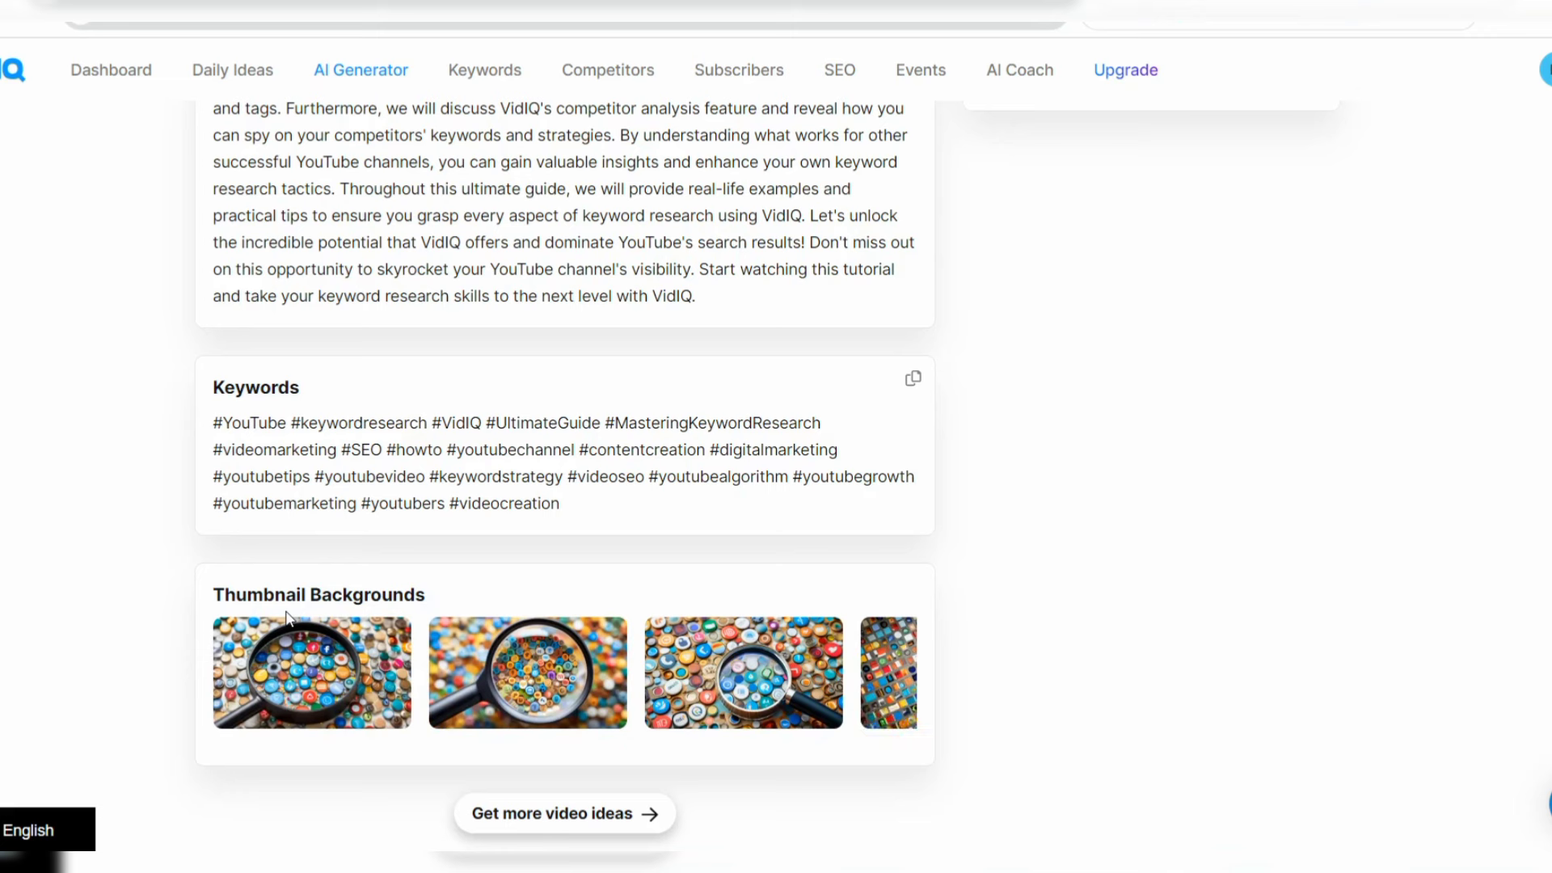
mouse_move(747, 671)
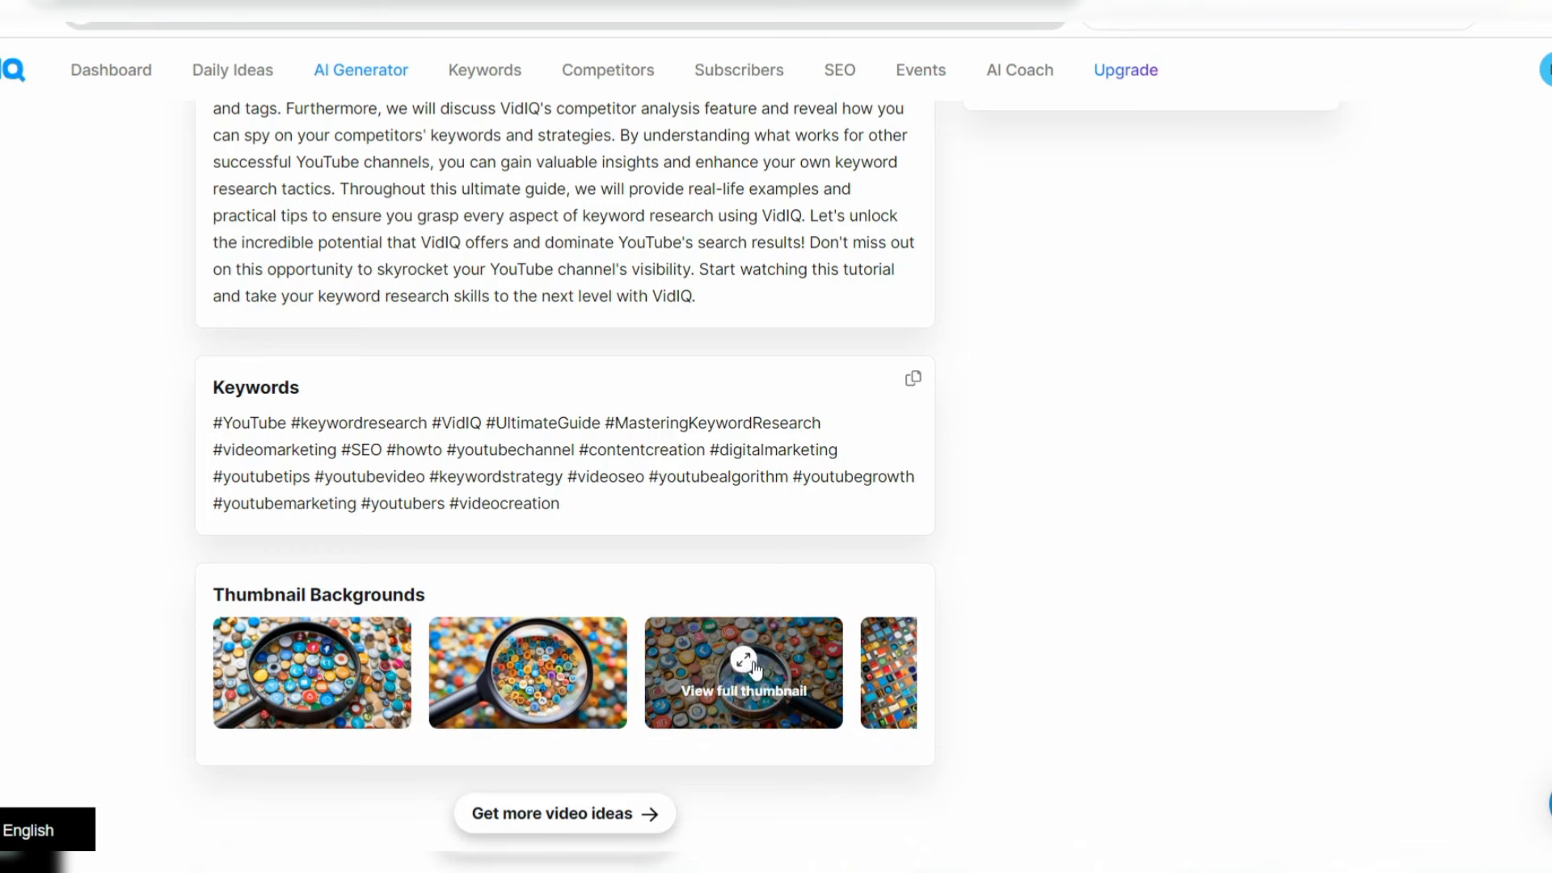
left_click(884, 674)
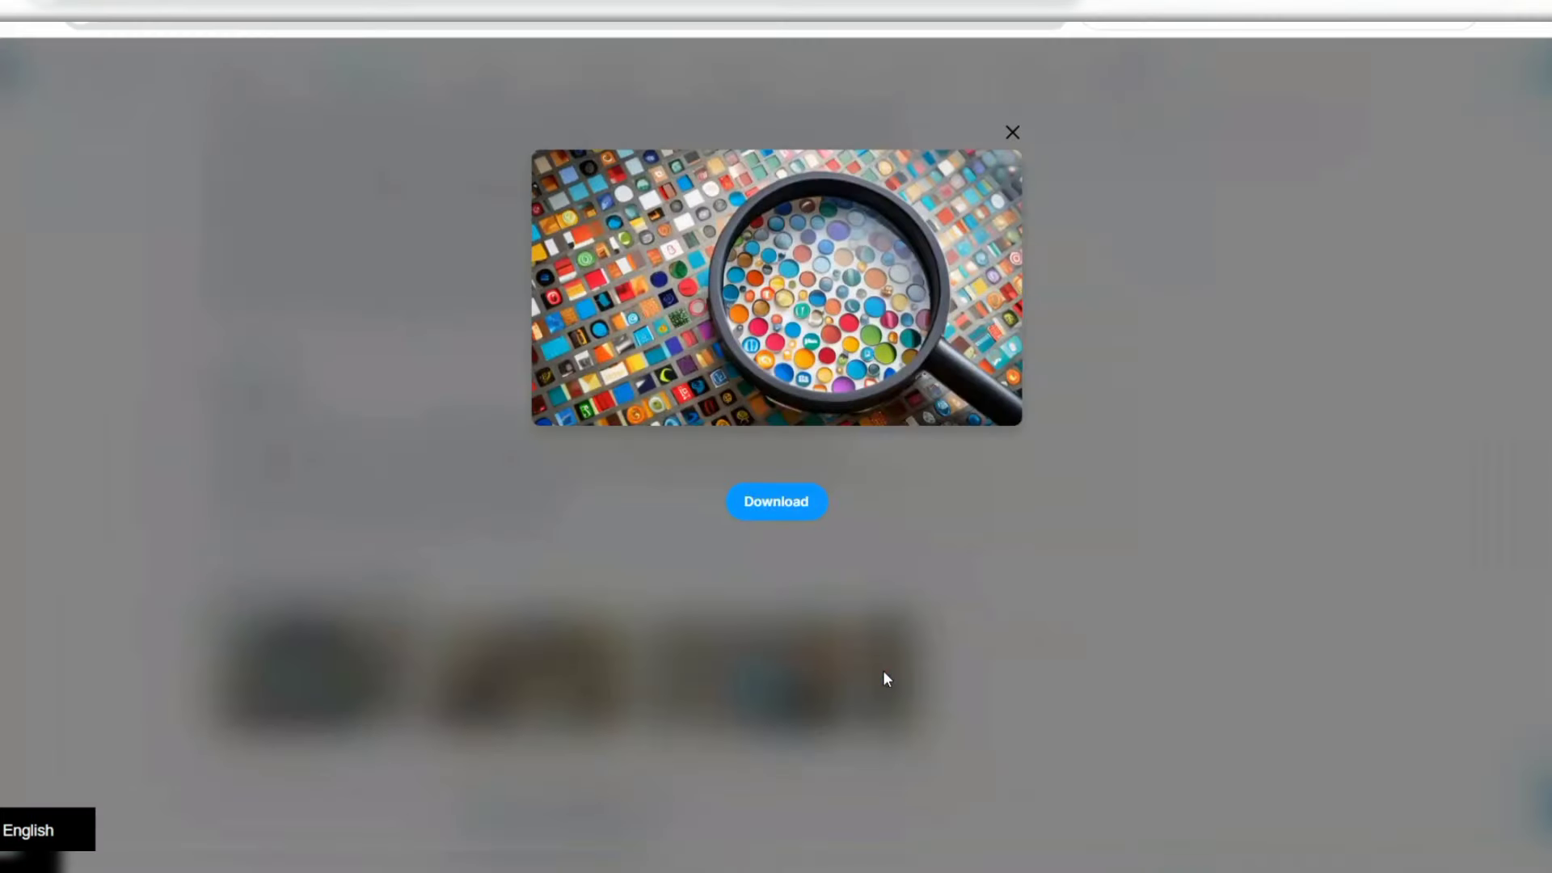
left_click(778, 503)
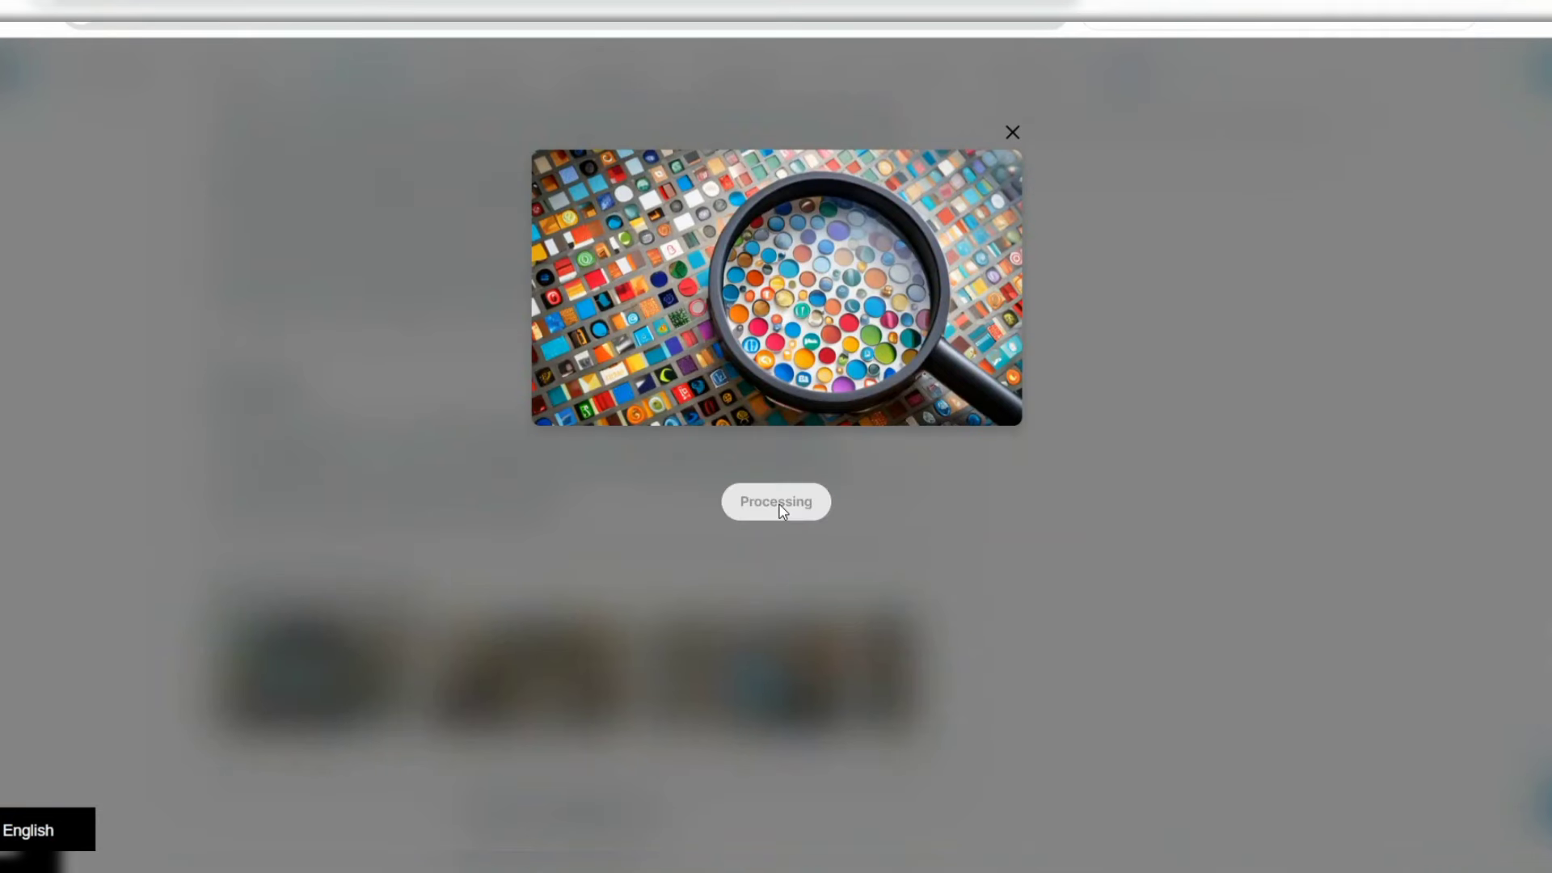
left_click(1013, 133)
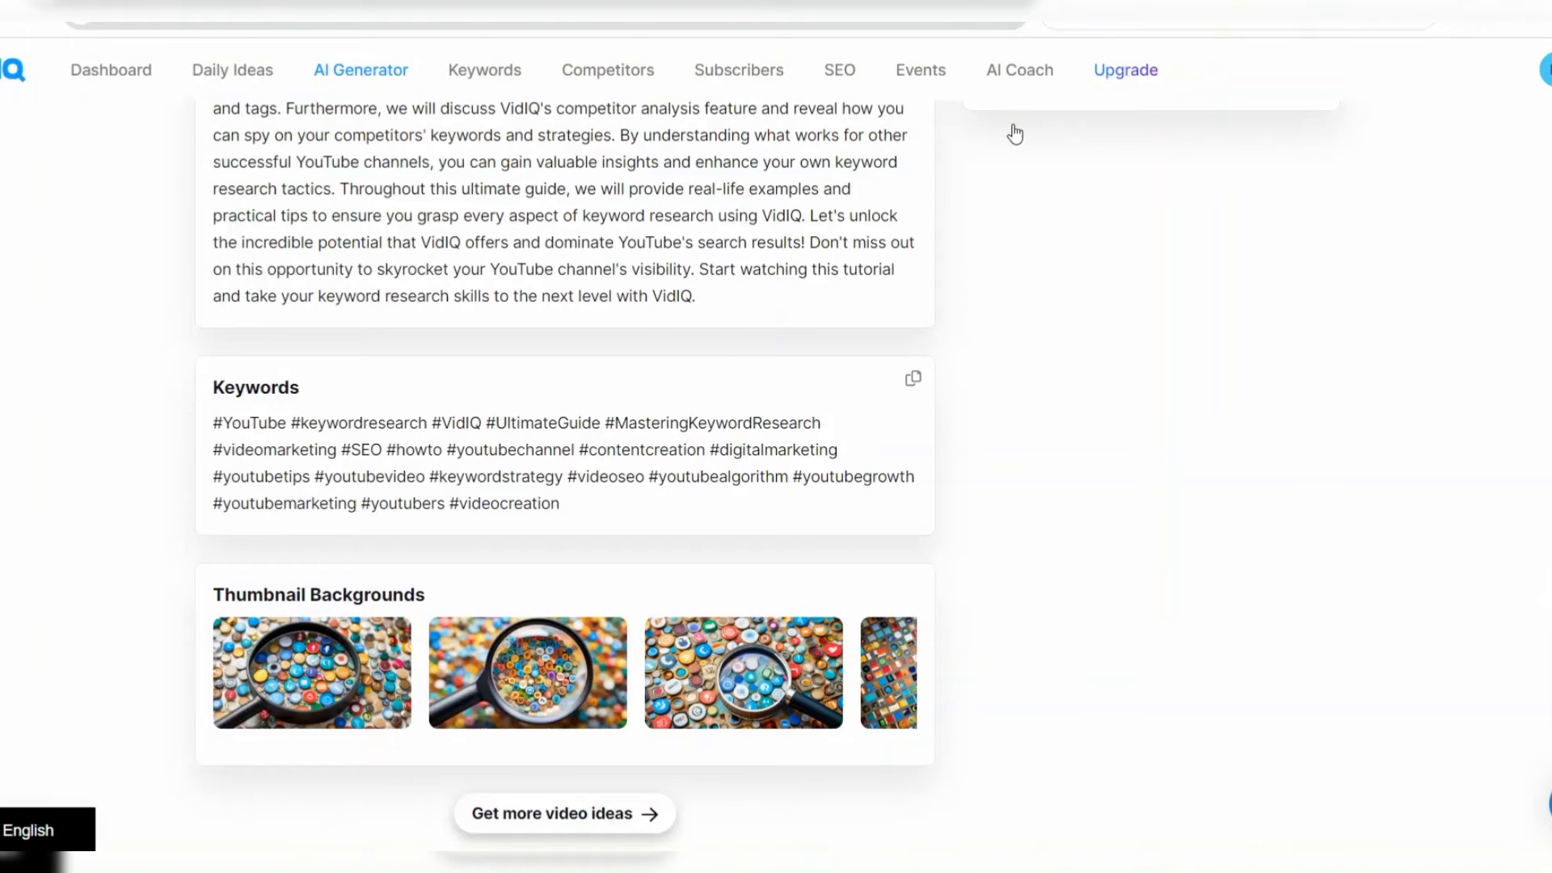
left_click(743, 670)
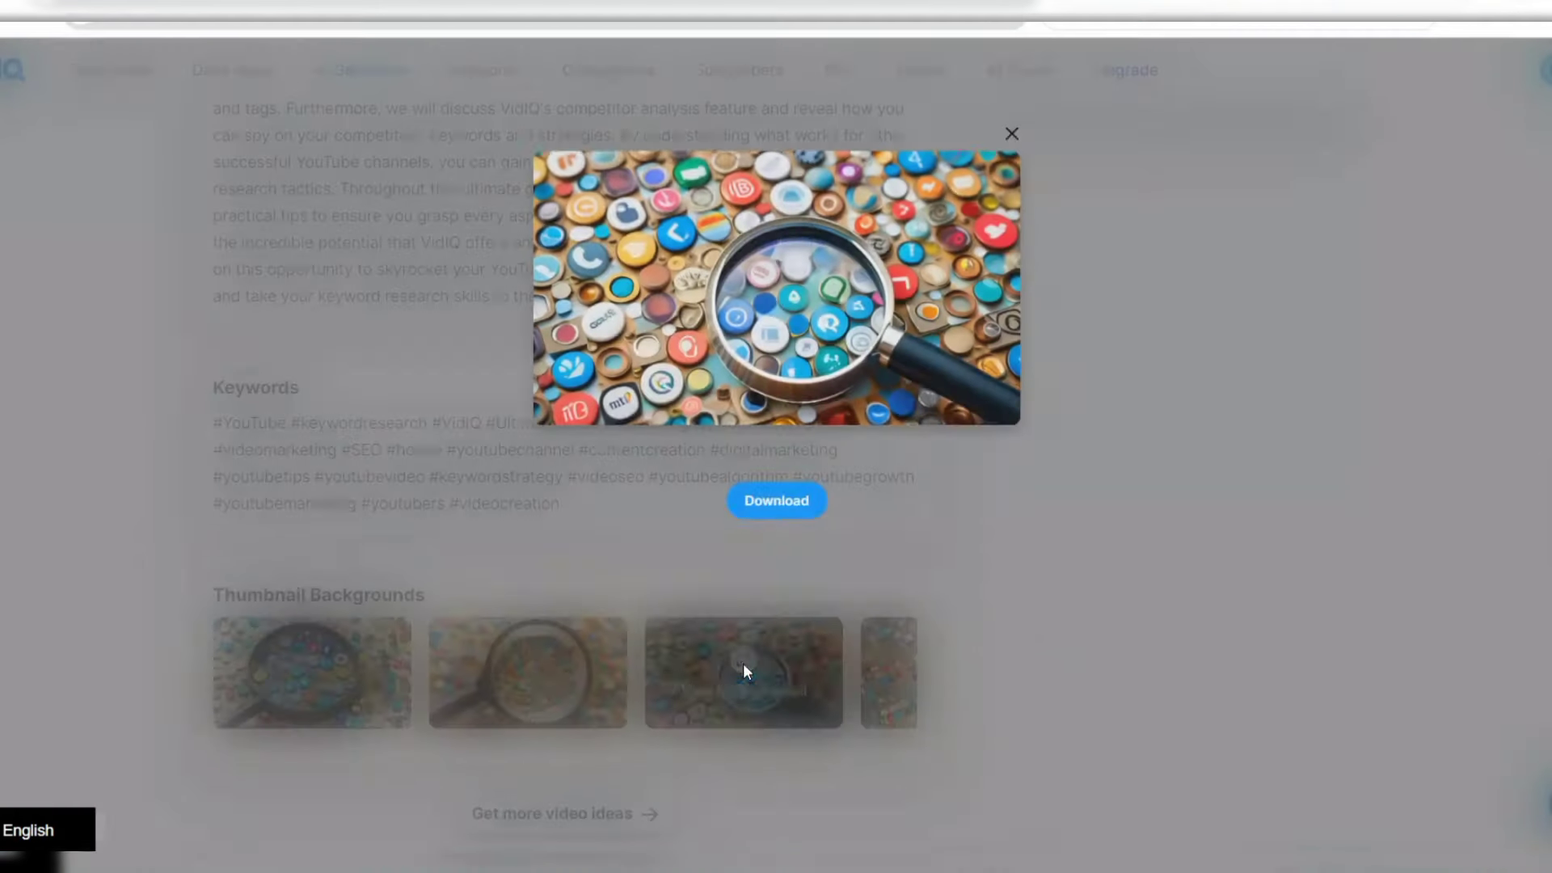
left_click(800, 505)
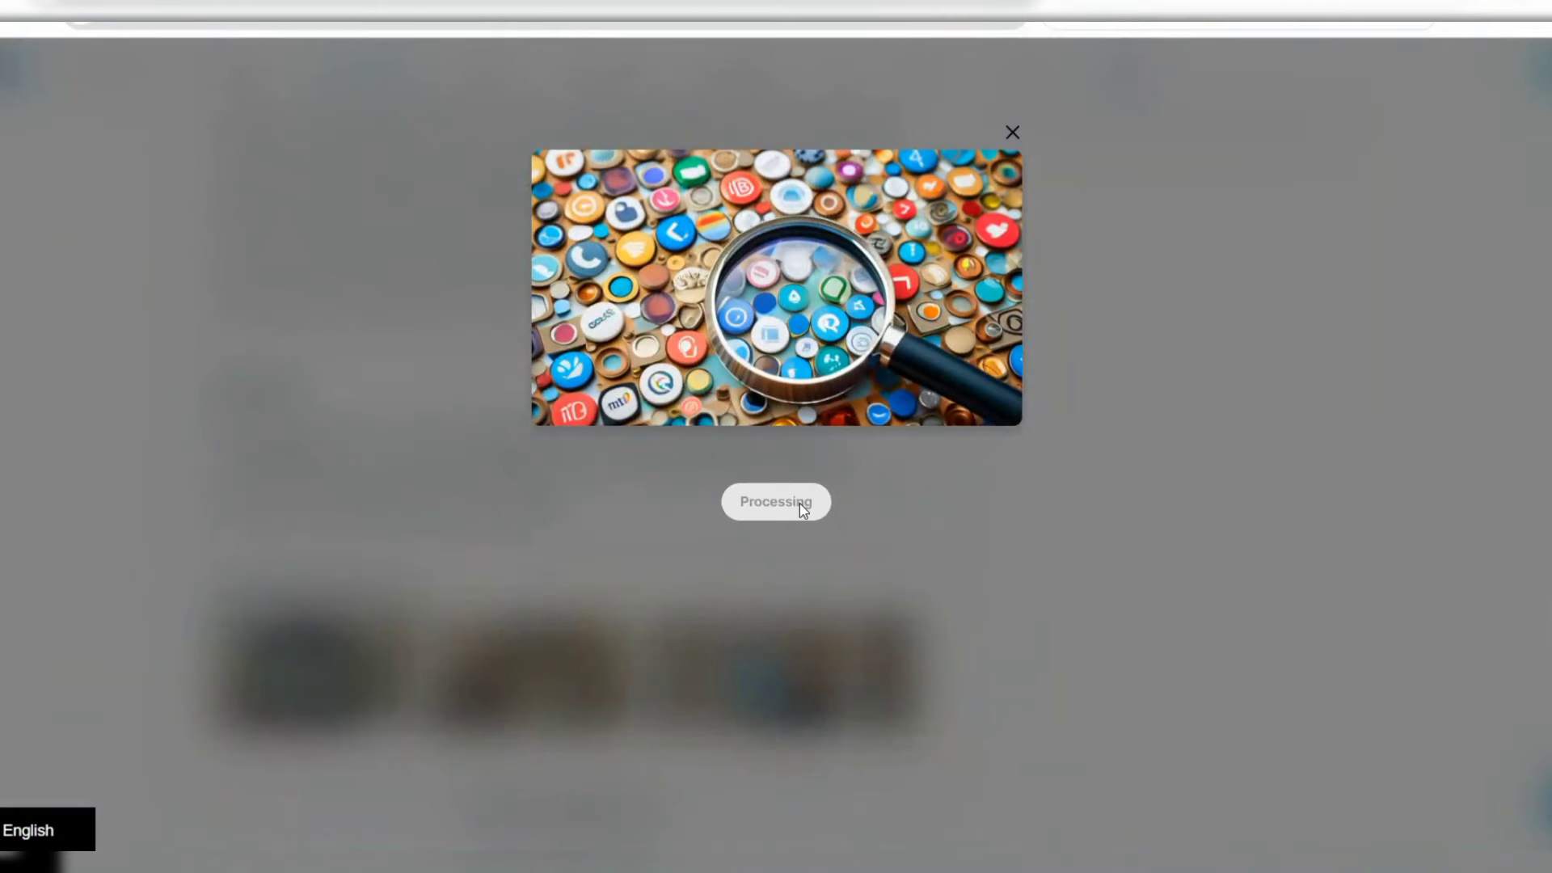
left_click(1013, 135)
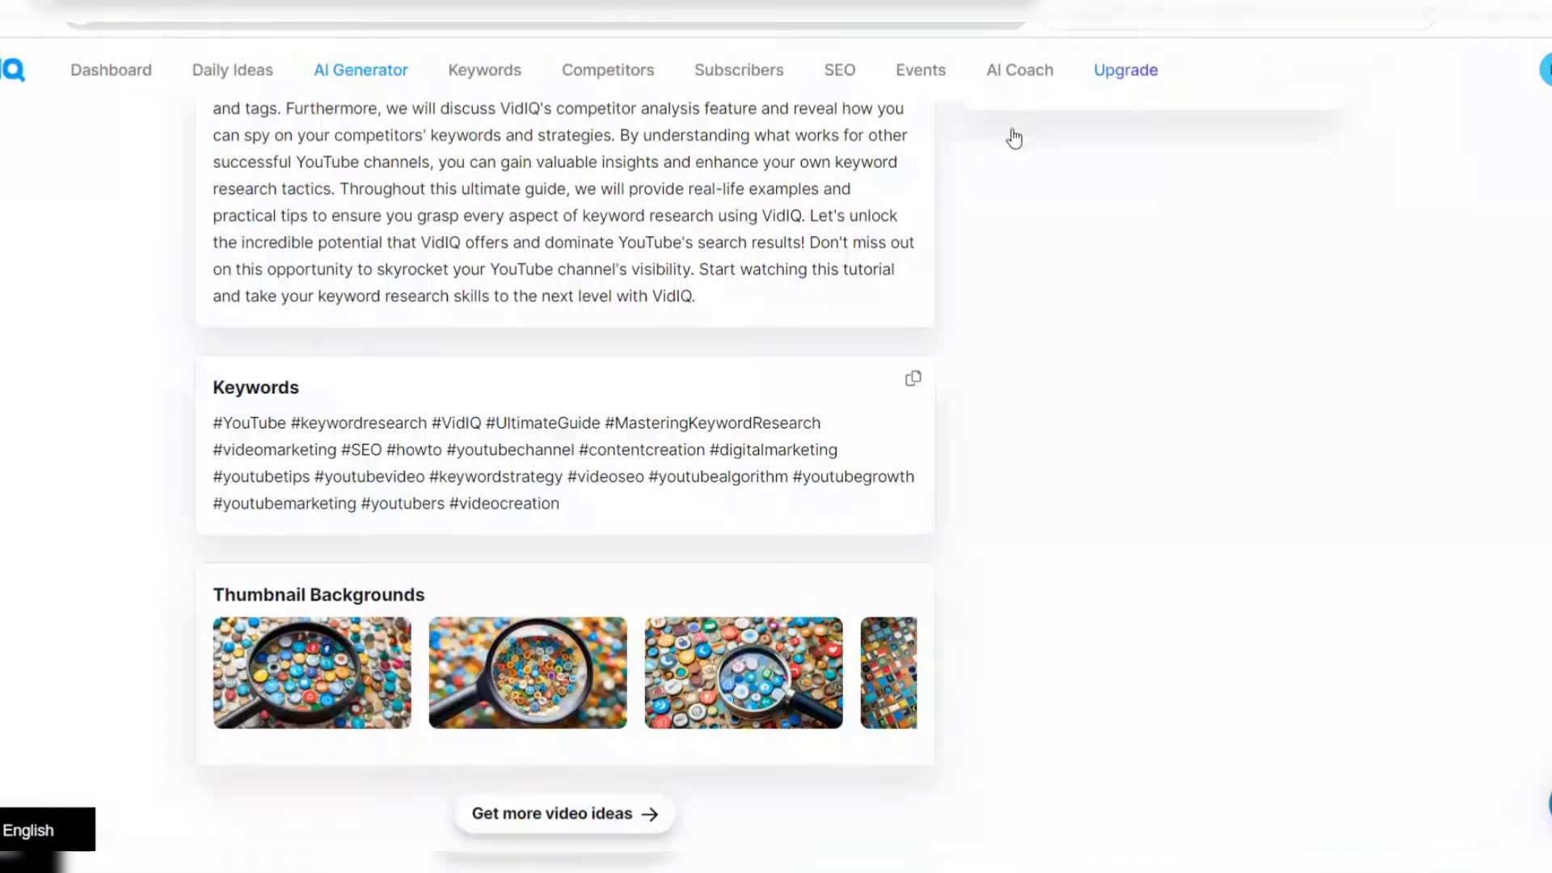
- Download the second and first generated thumbnail backgrounds, closing each preview
left_click(549, 684)
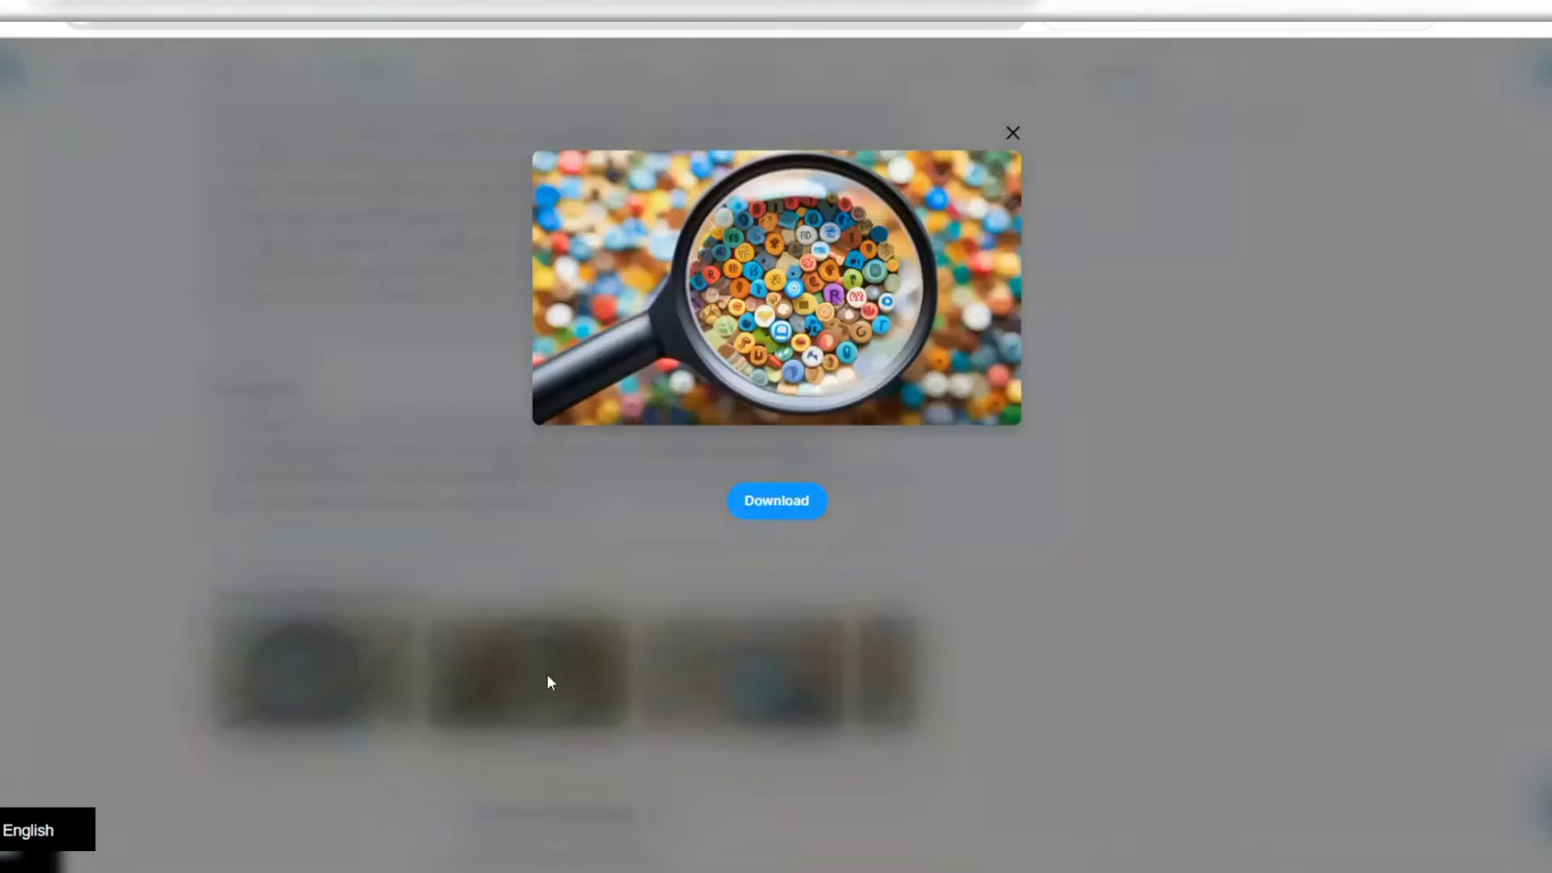
left_click(788, 512)
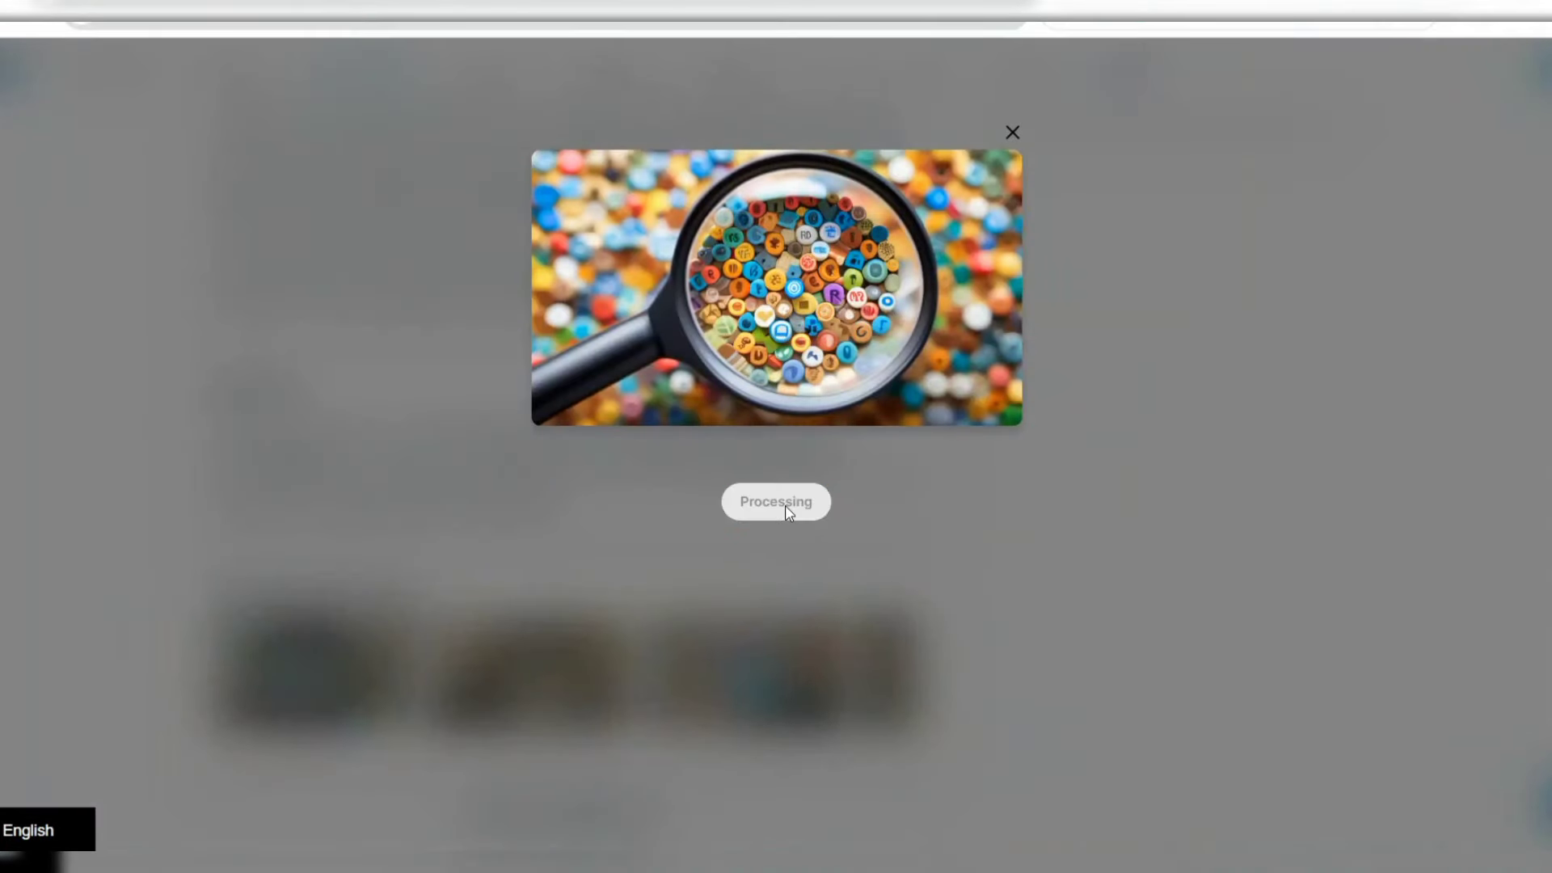
left_click(1013, 133)
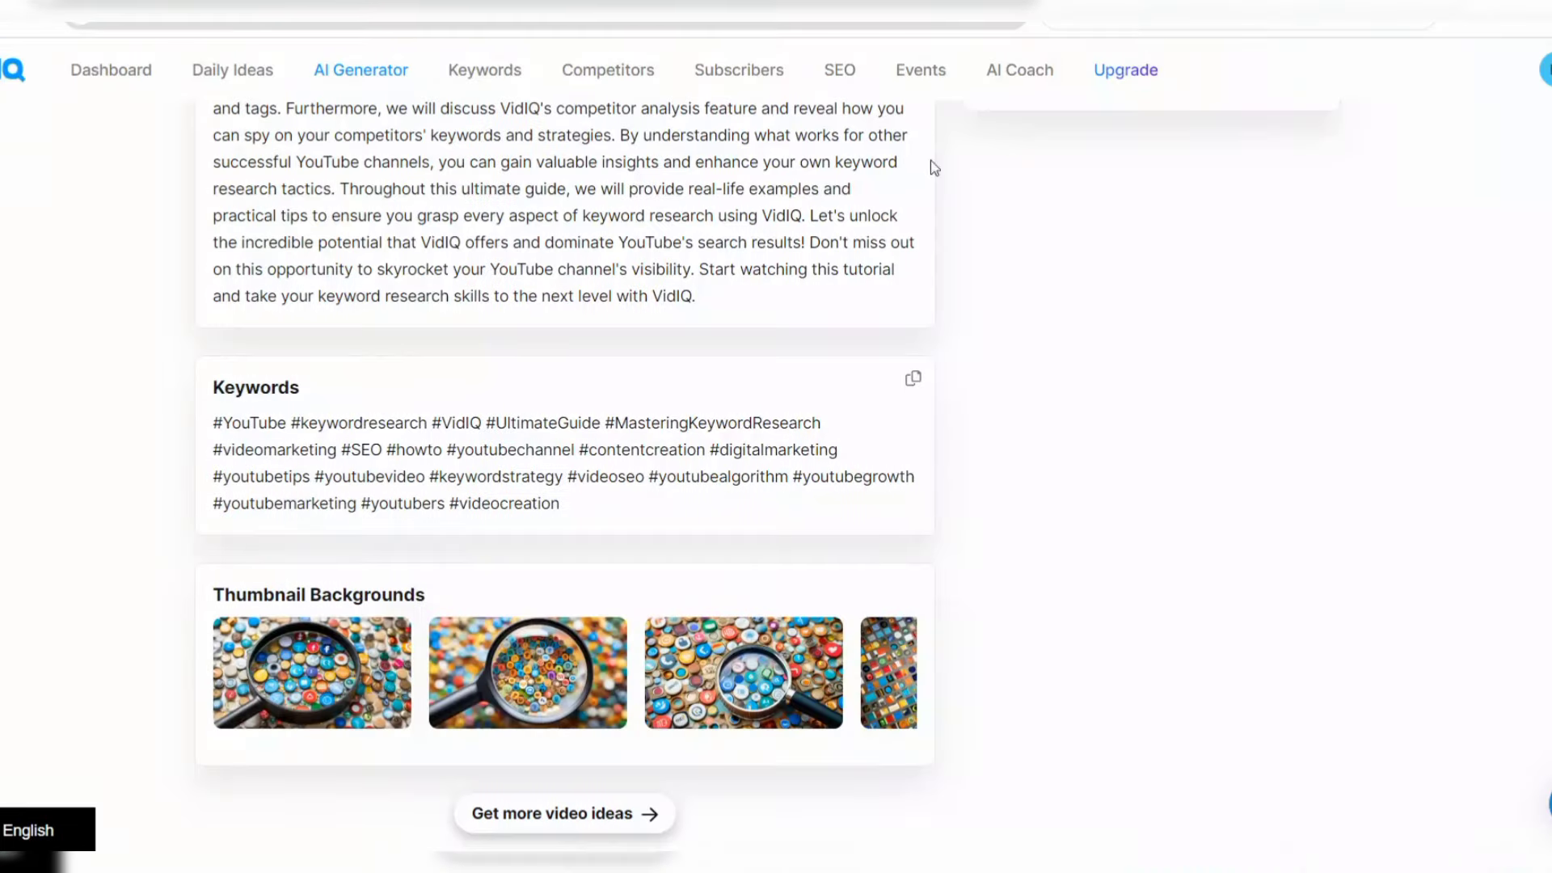
left_click(314, 678)
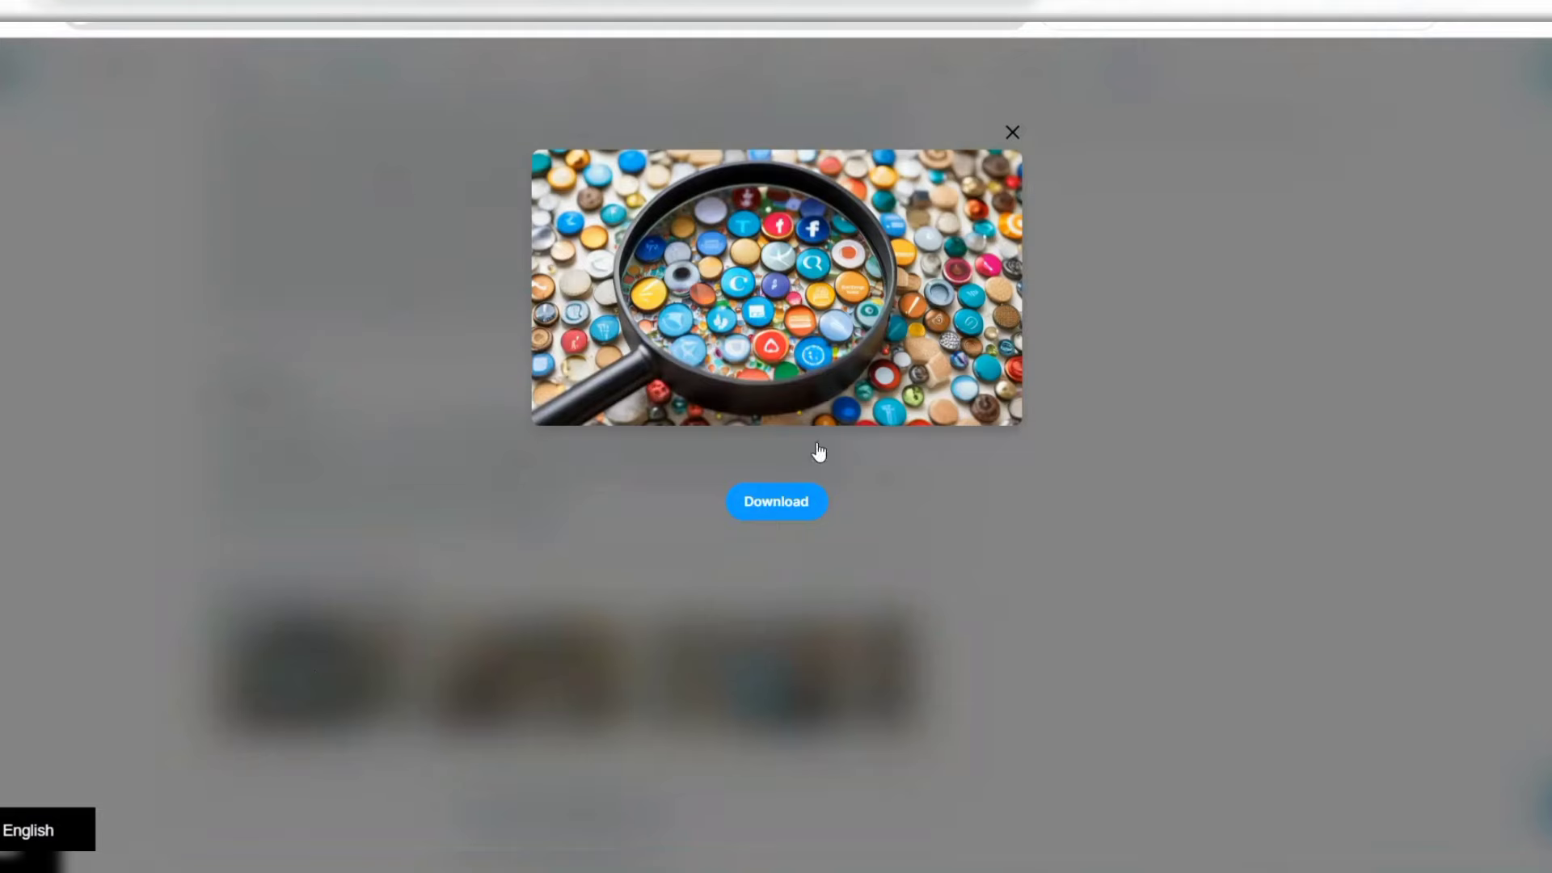
left_click(781, 499)
left_click(1013, 133)
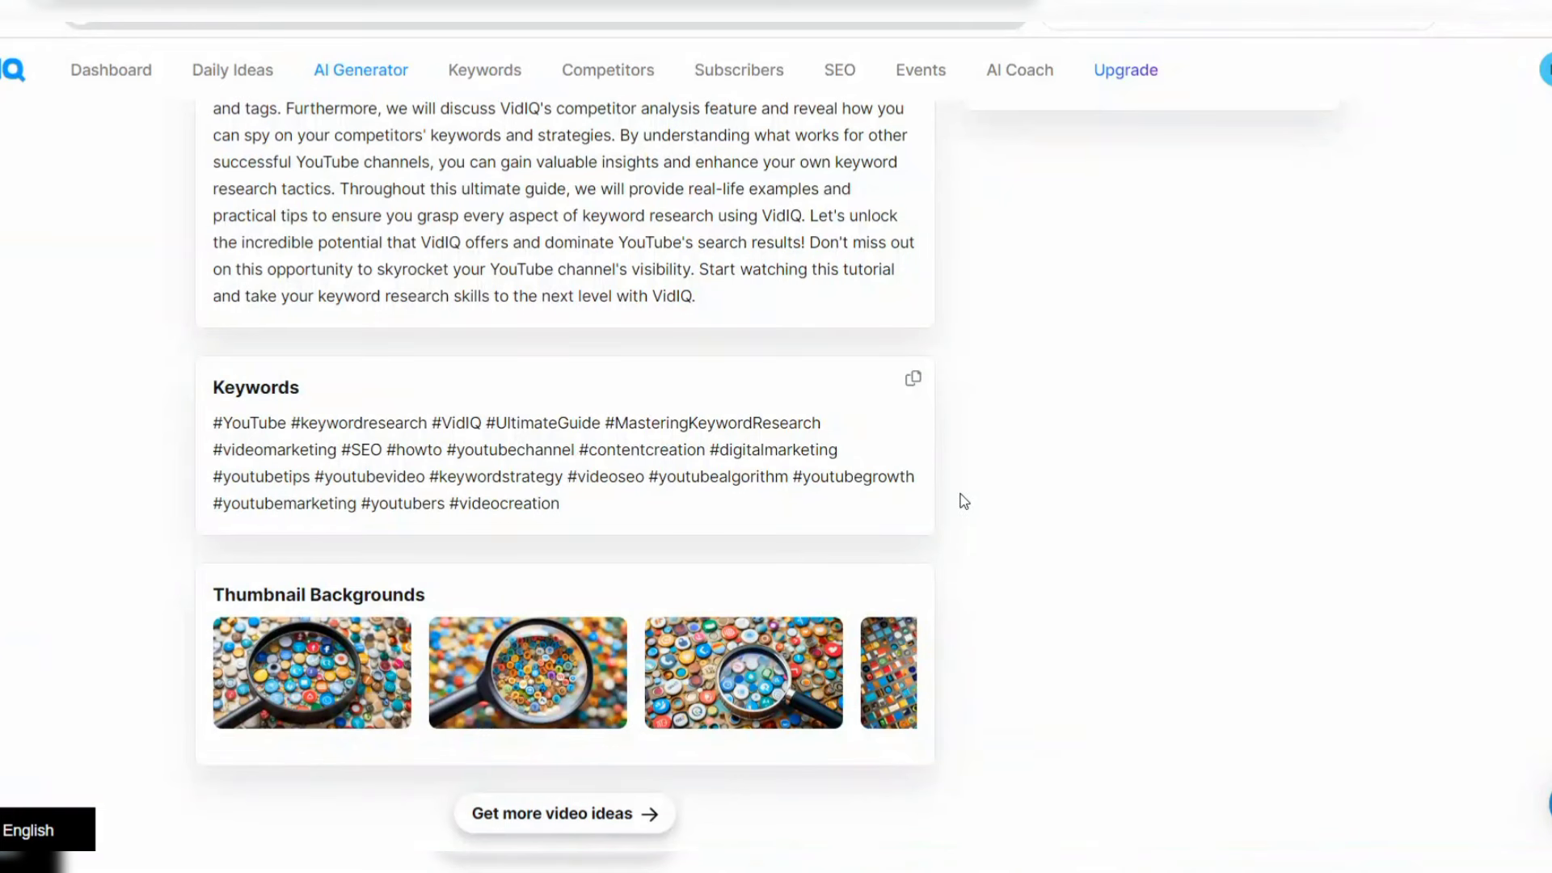
- Copy the generated keywords and paste them into a new blank Google Docs document
left_click(914, 380)
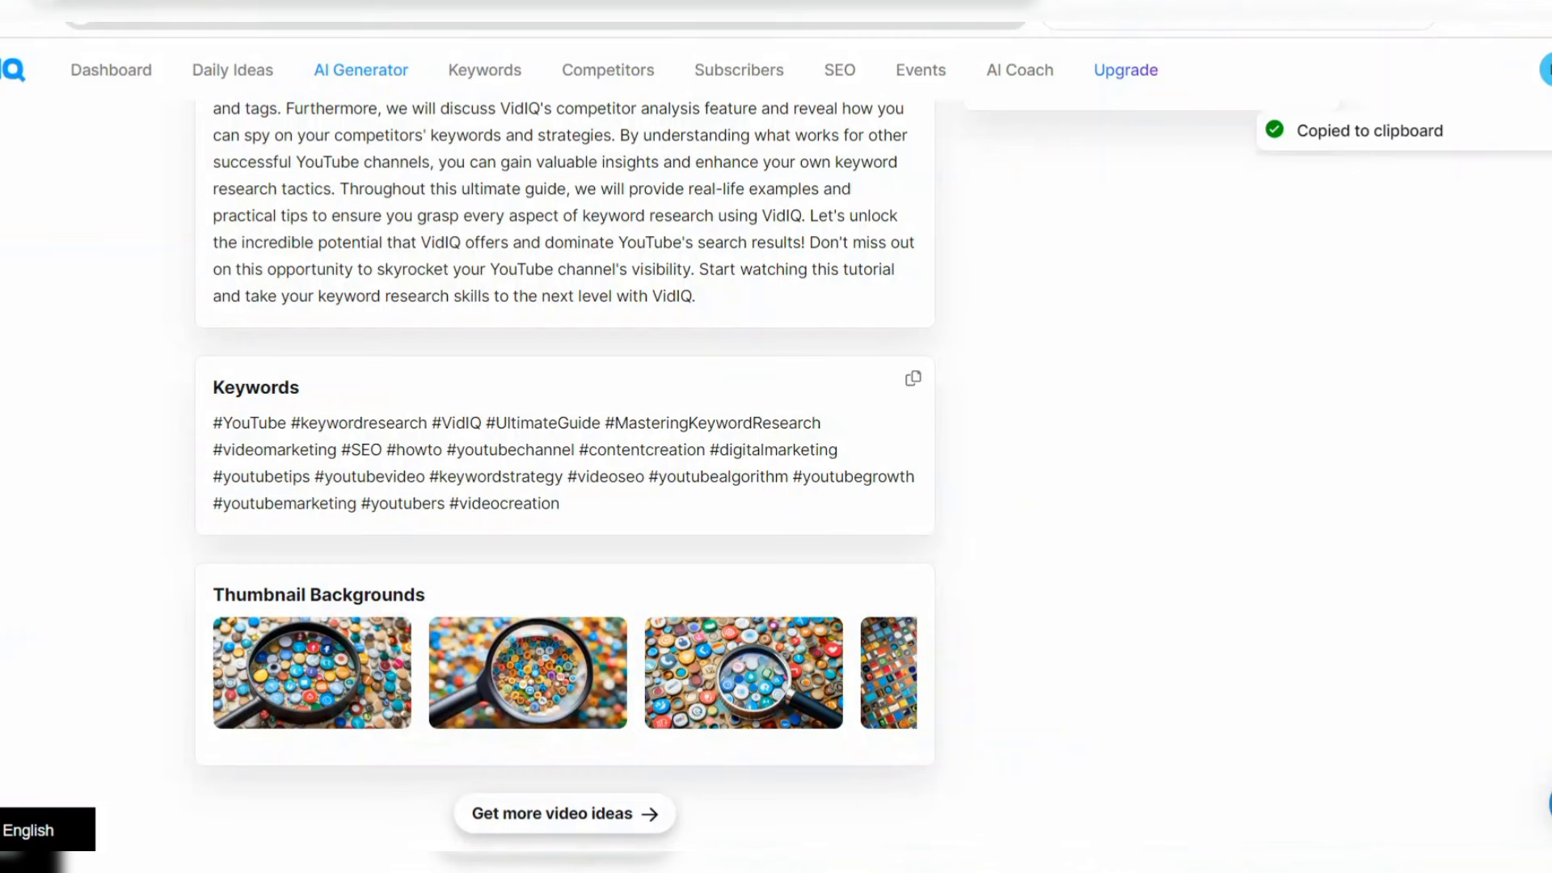
key("ctrl+t")
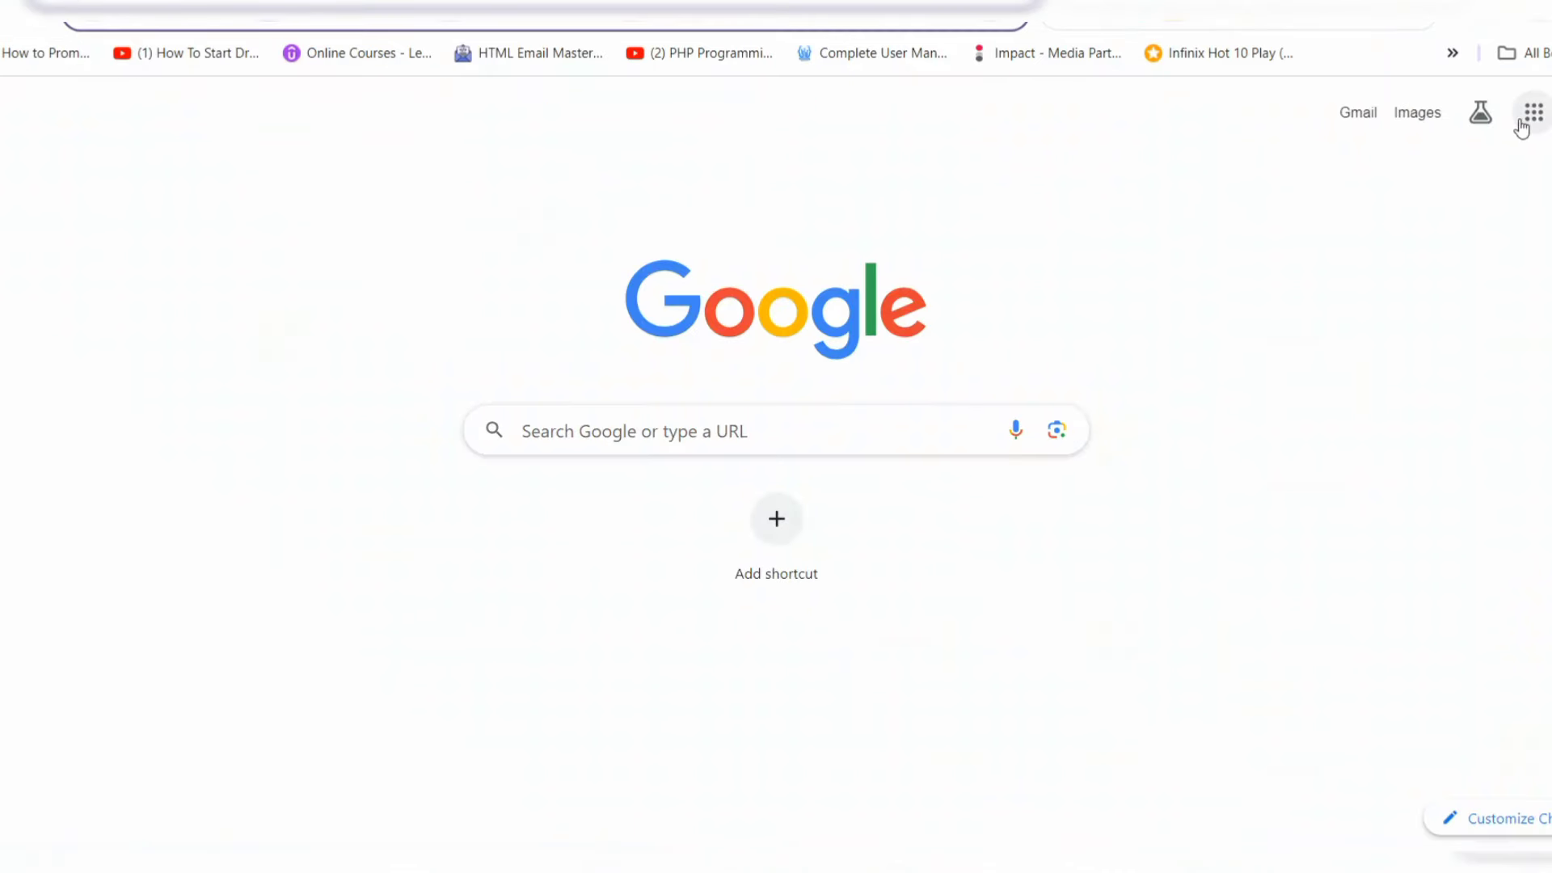
left_click(1533, 117)
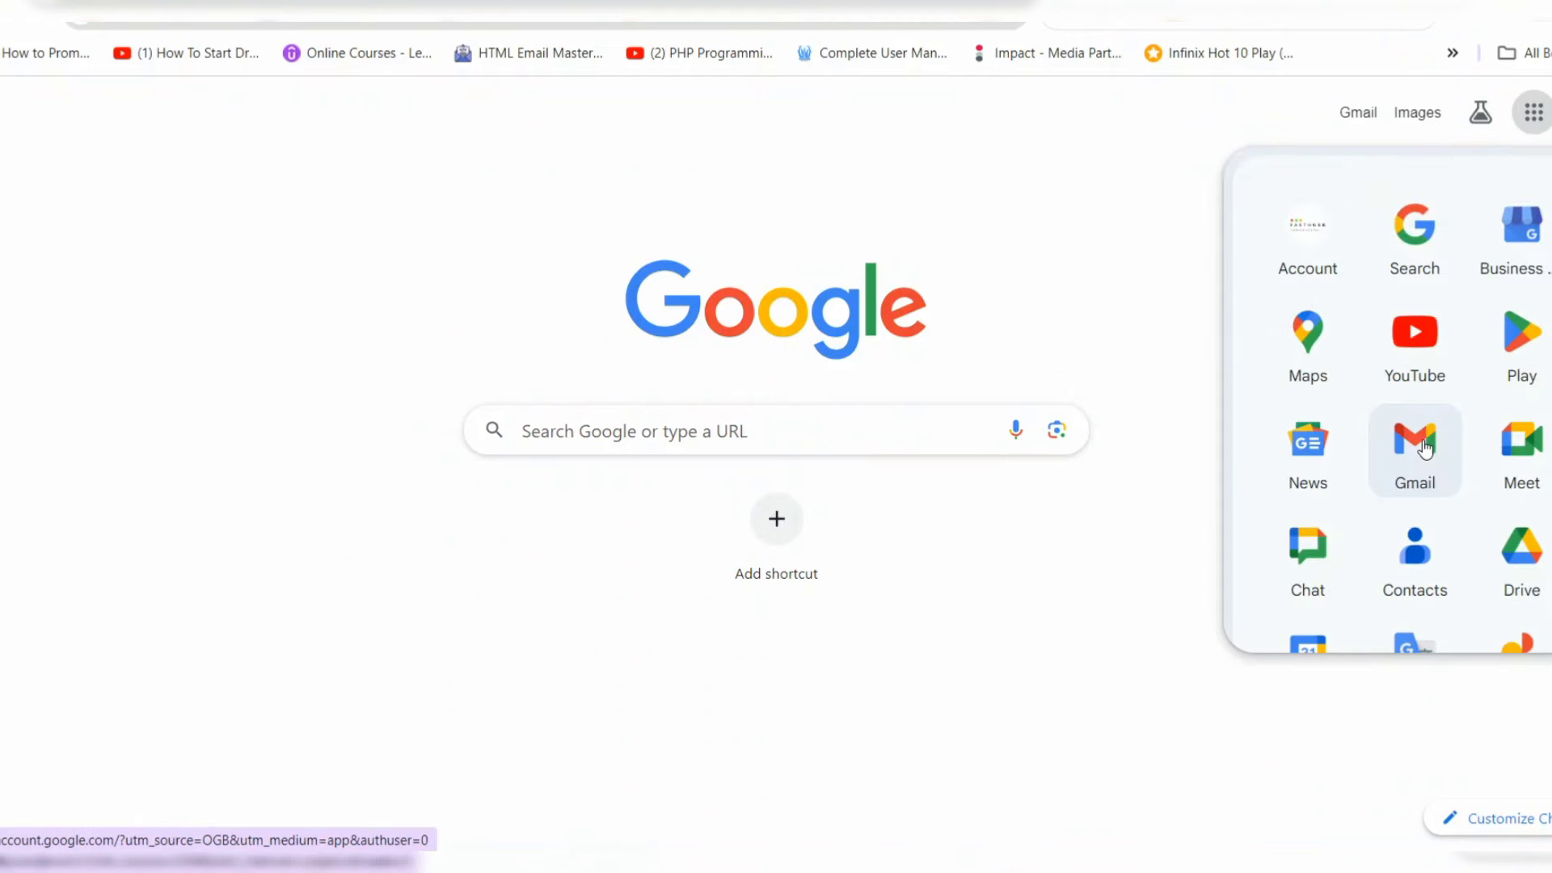
scroll(1424, 449, "down", 4)
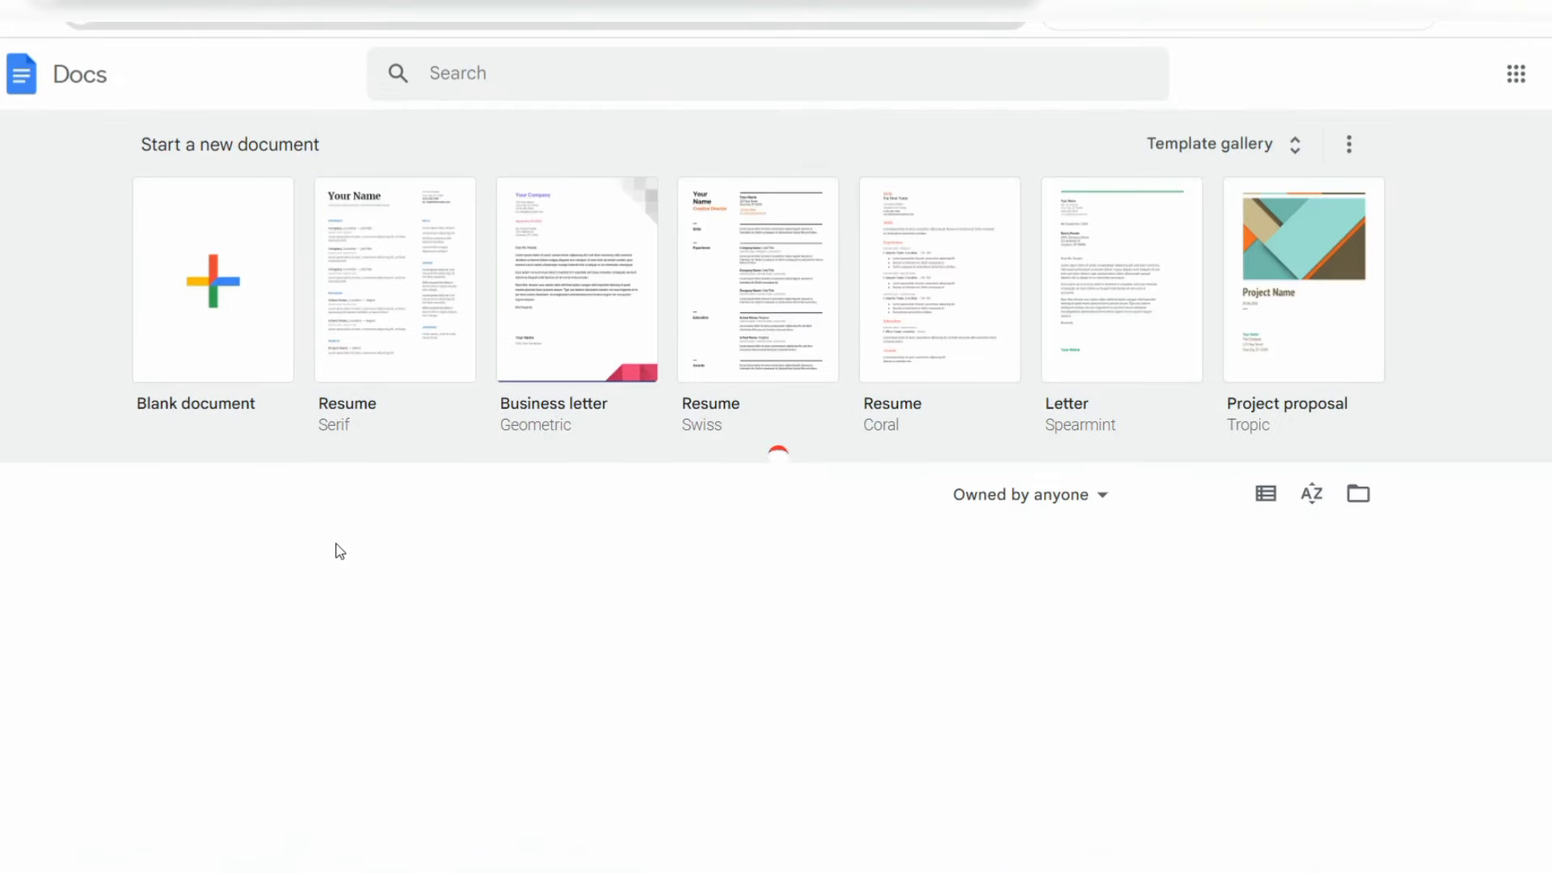
left_click(220, 305)
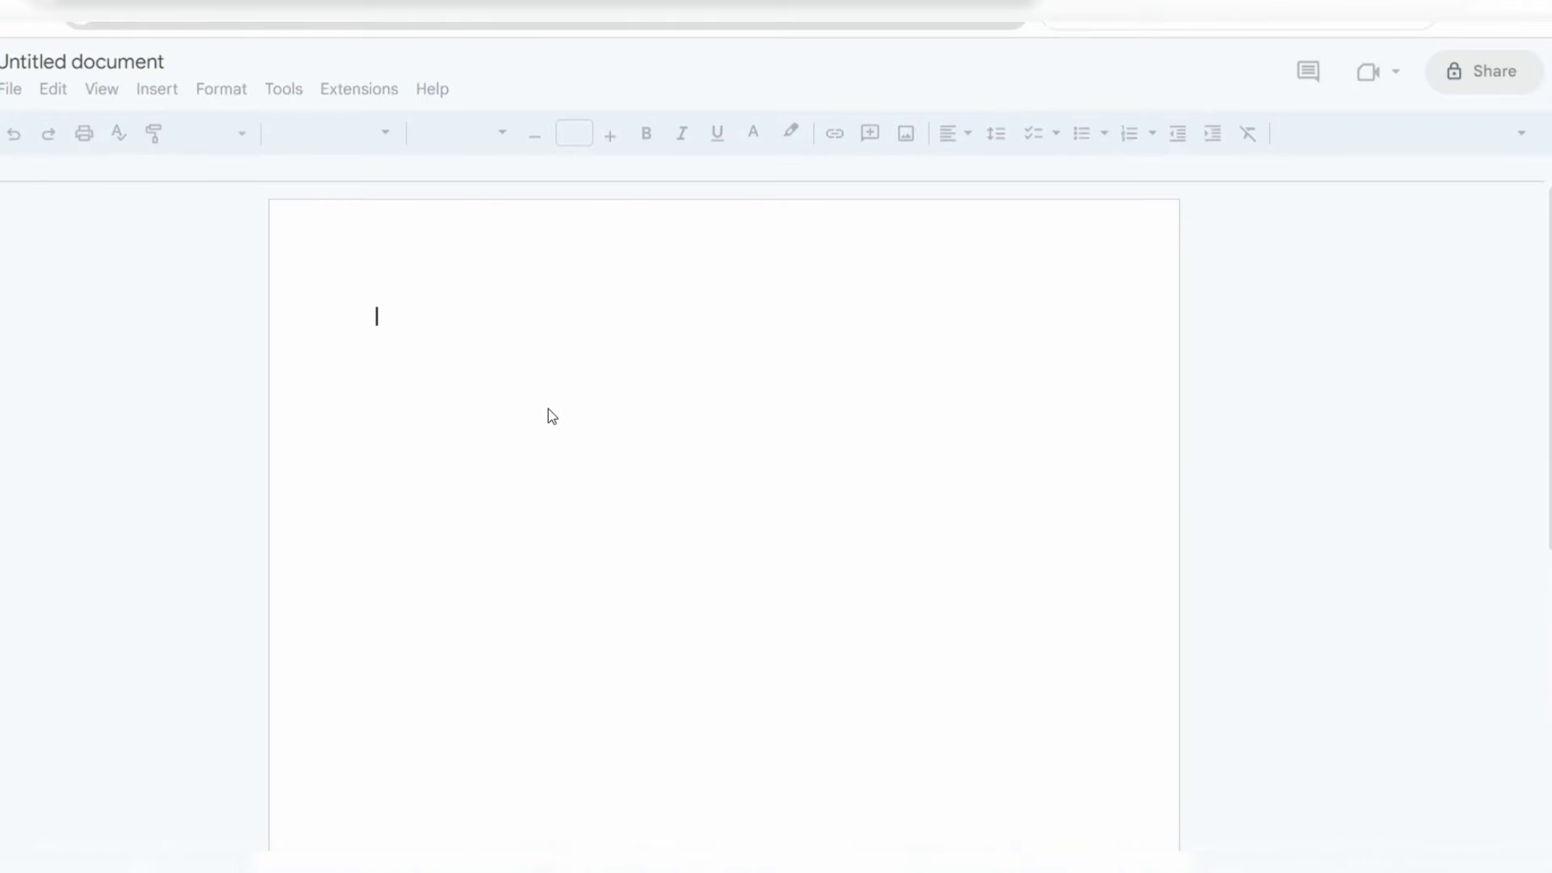
key("ctrl+v")
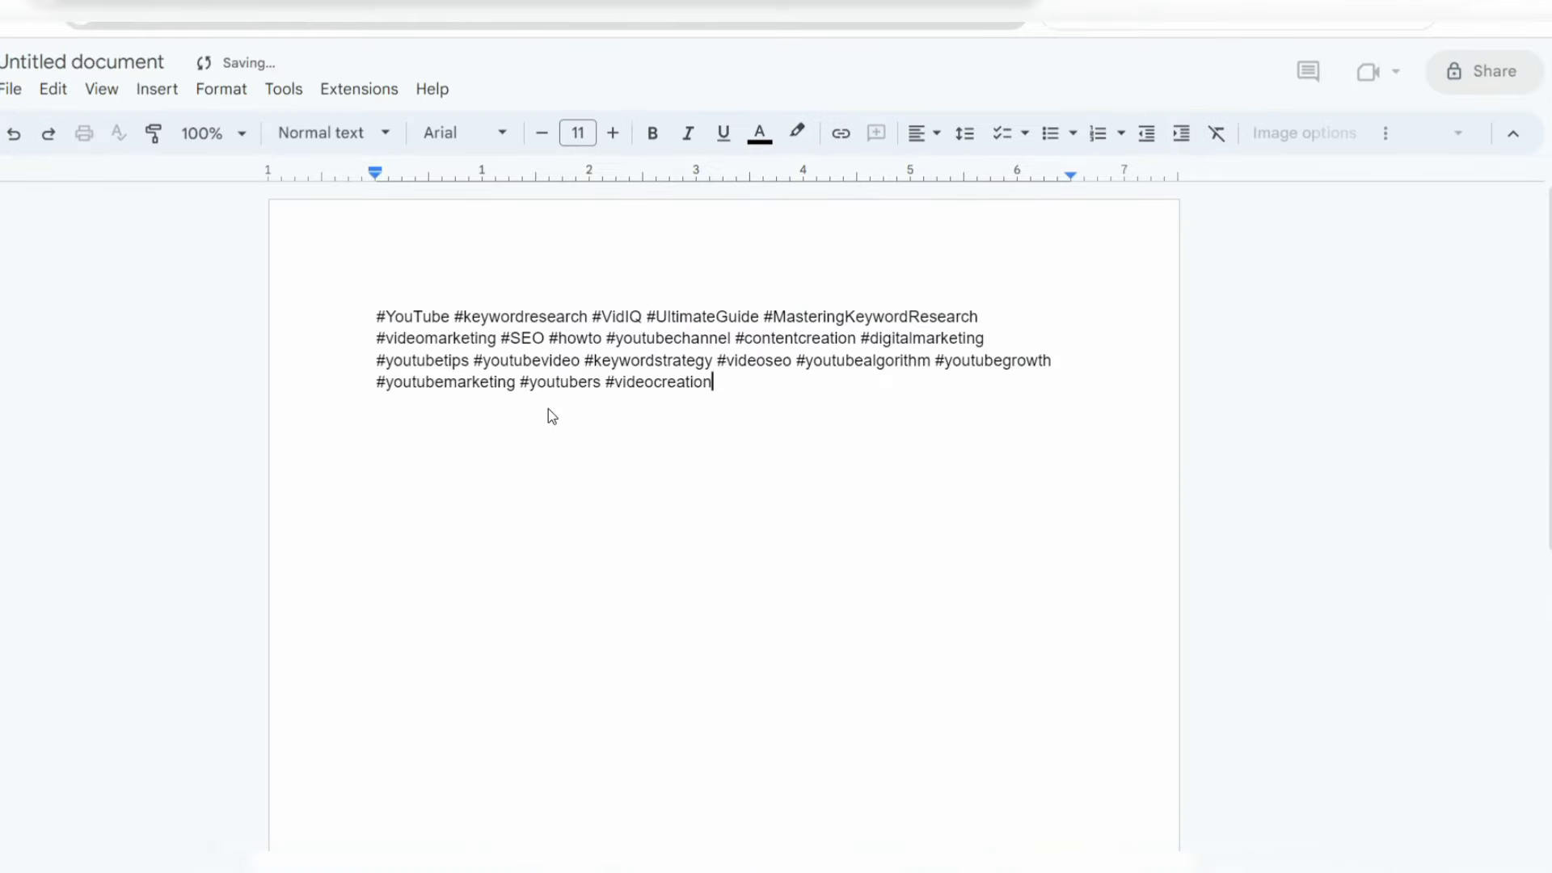
- Copy the generated video description from vidIQ and paste it below the keywords in the Google Docs document, leaving blank lines between
key("Return")
key("Return")
key("Return")
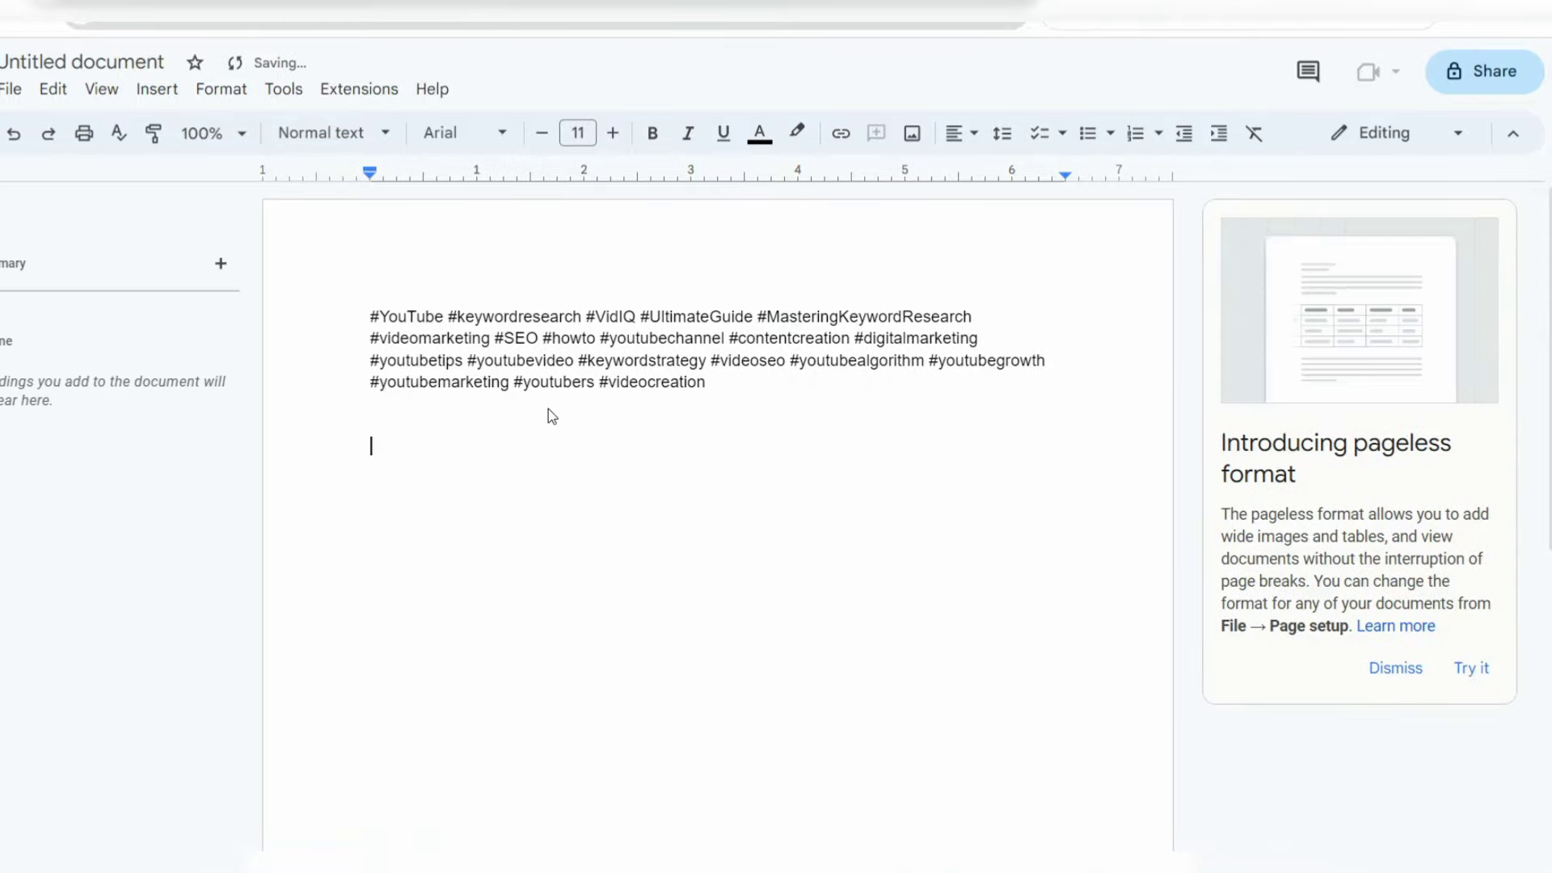
key("ctrl+shift+Tab")
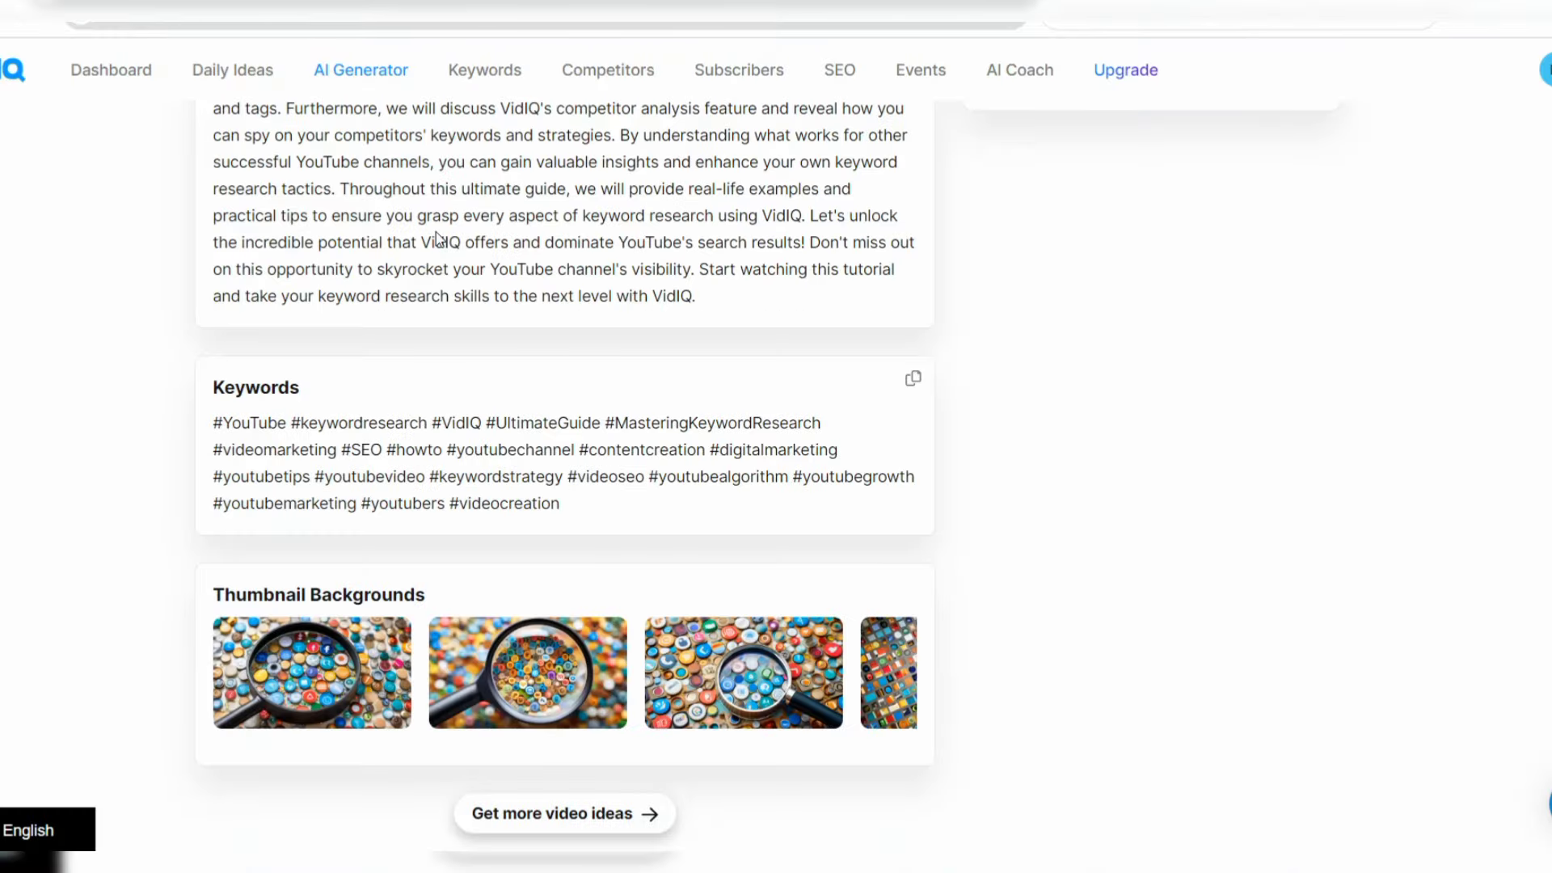
scroll(437, 239, "up", 8)
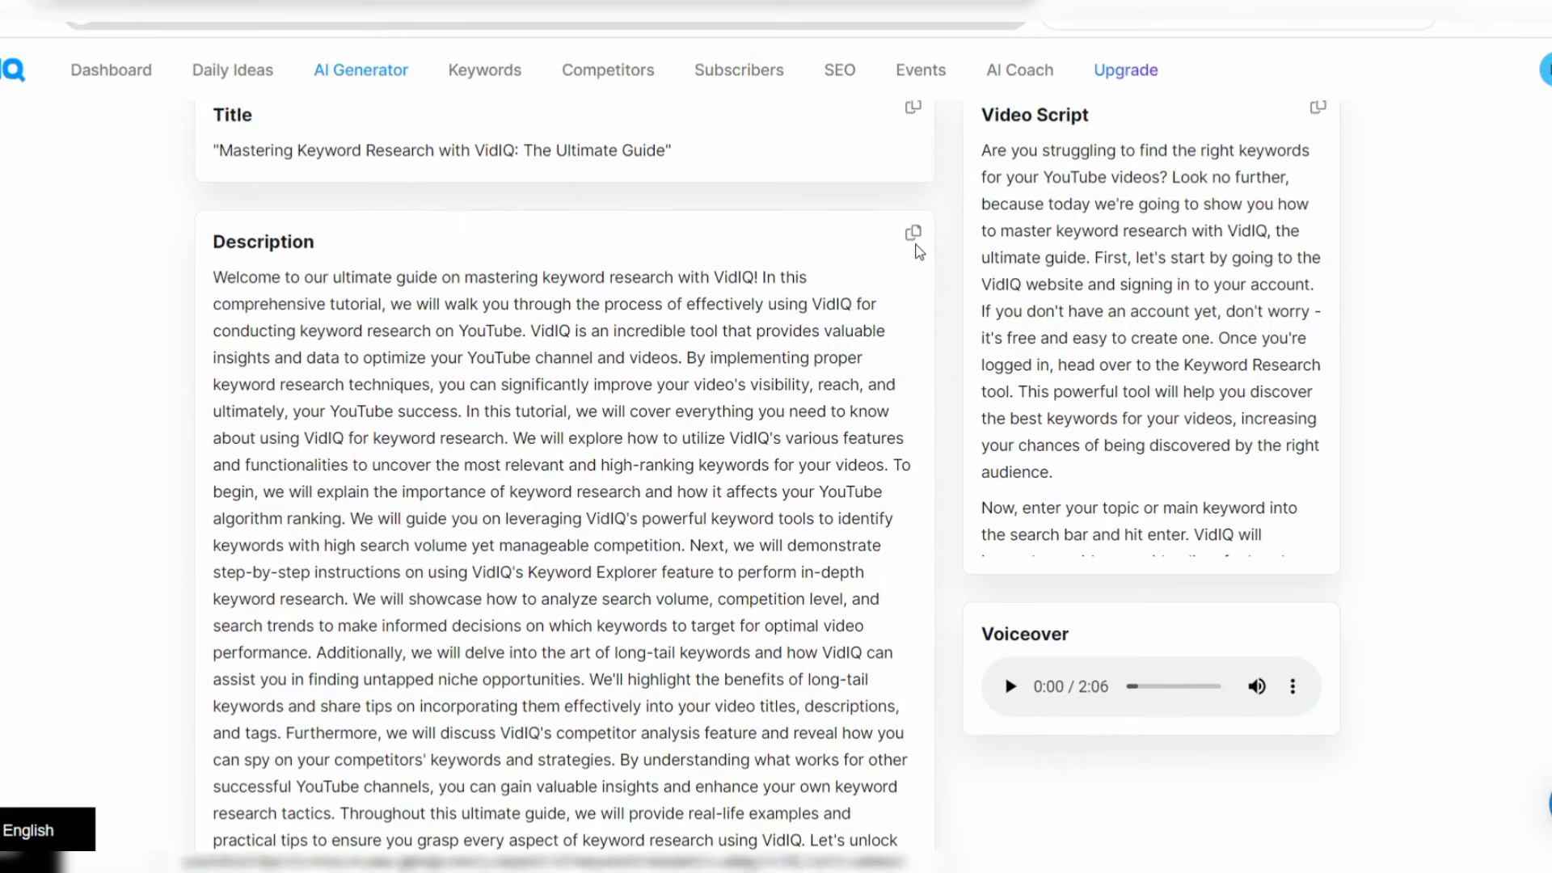
left_click(914, 235)
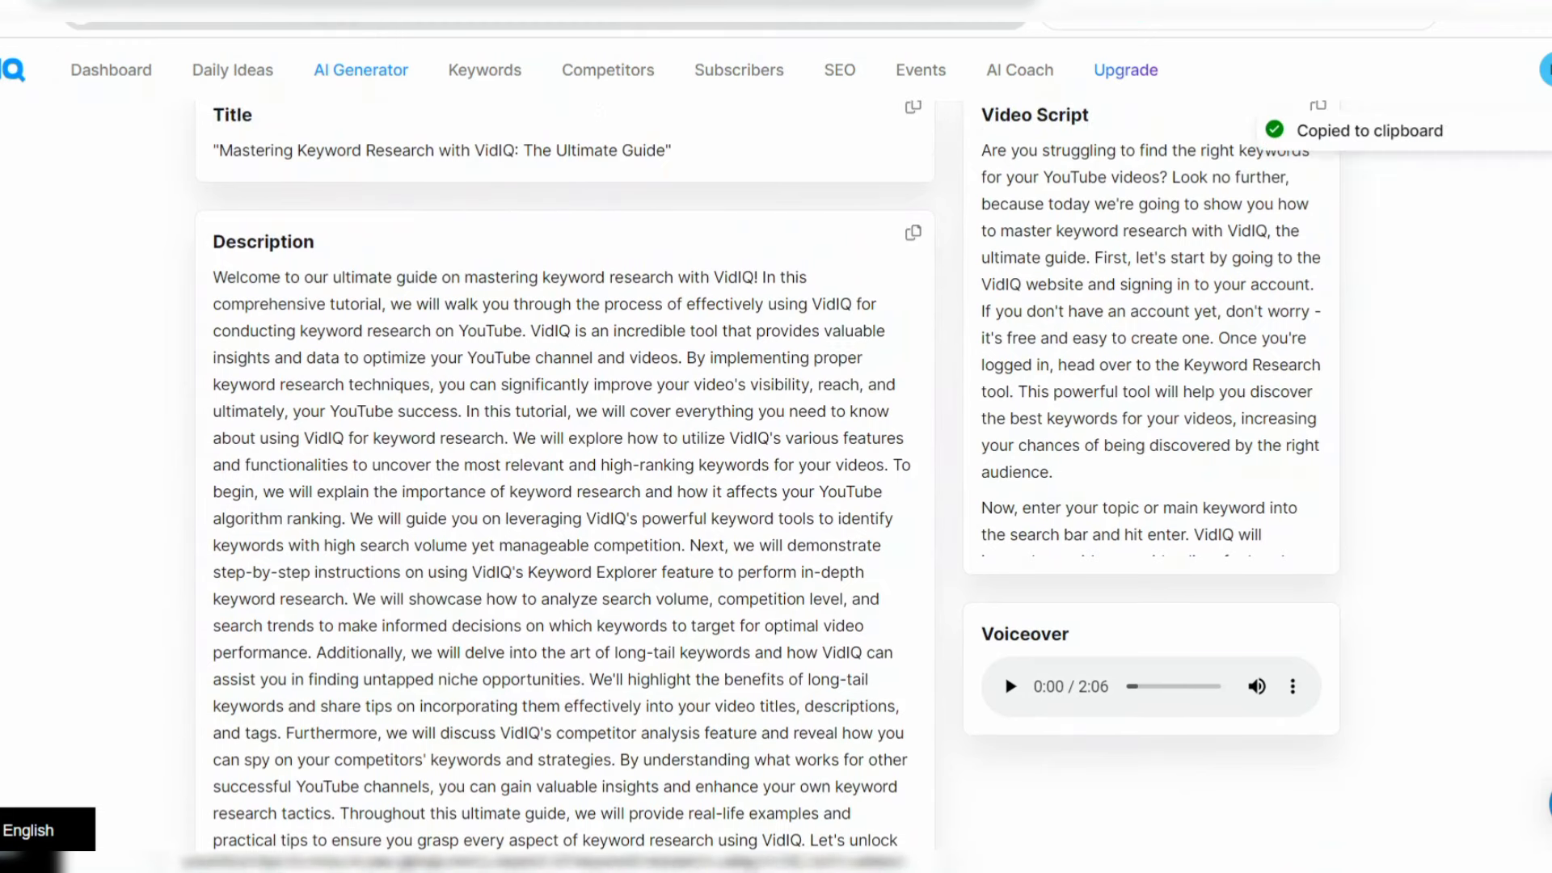
key("ctrl+Tab")
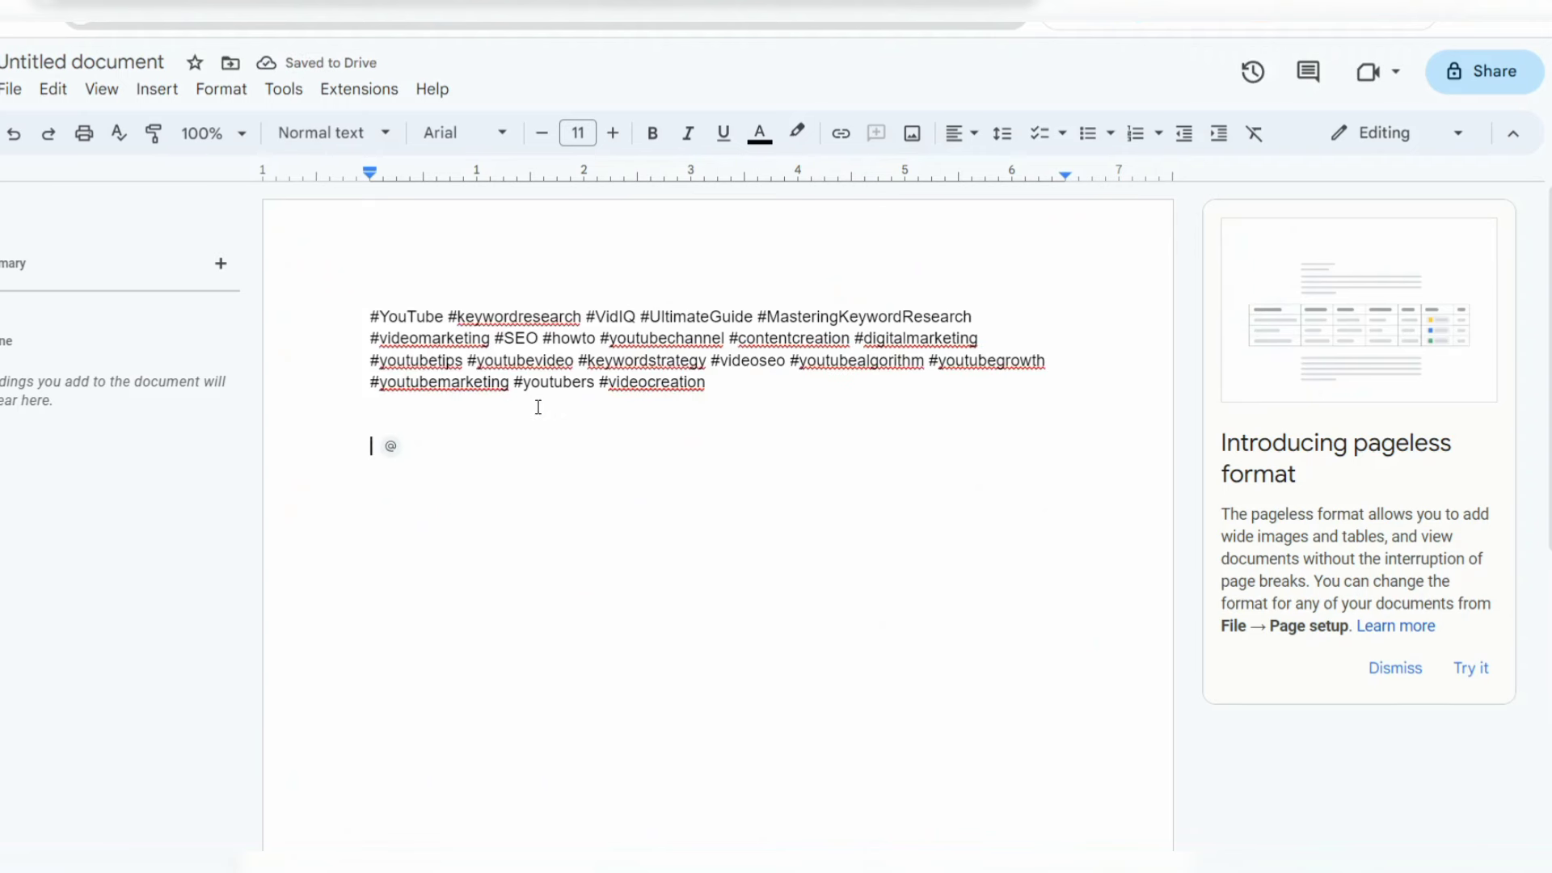
key("ctrl+v")
- Add a page break after the description and paste the generated video title from vidIQ onto the new page
key("ctrl+Return")
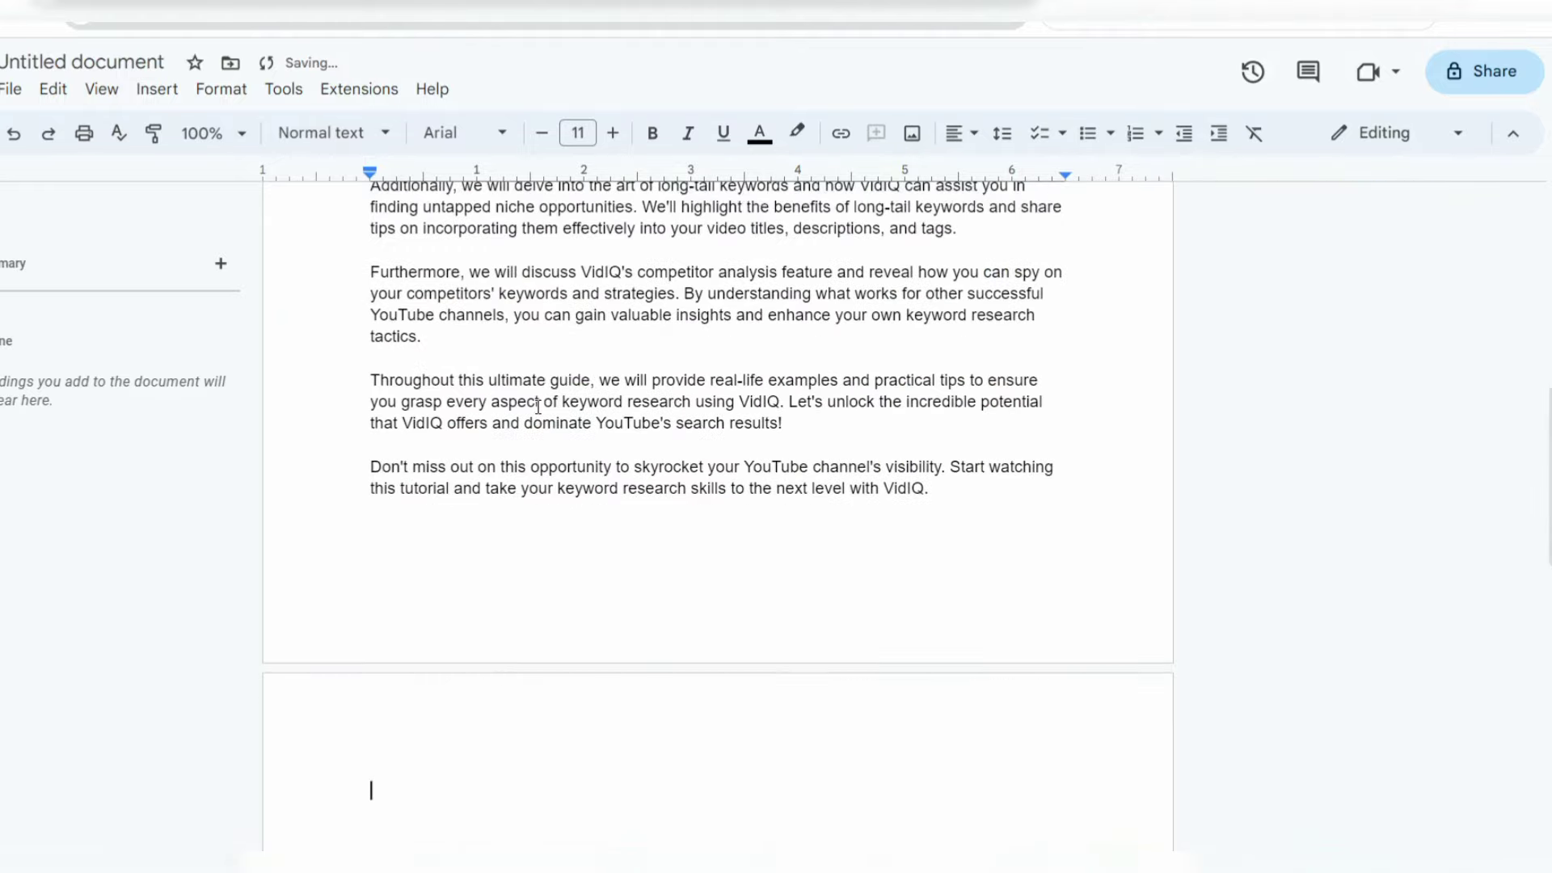
key("ctrl+Tab")
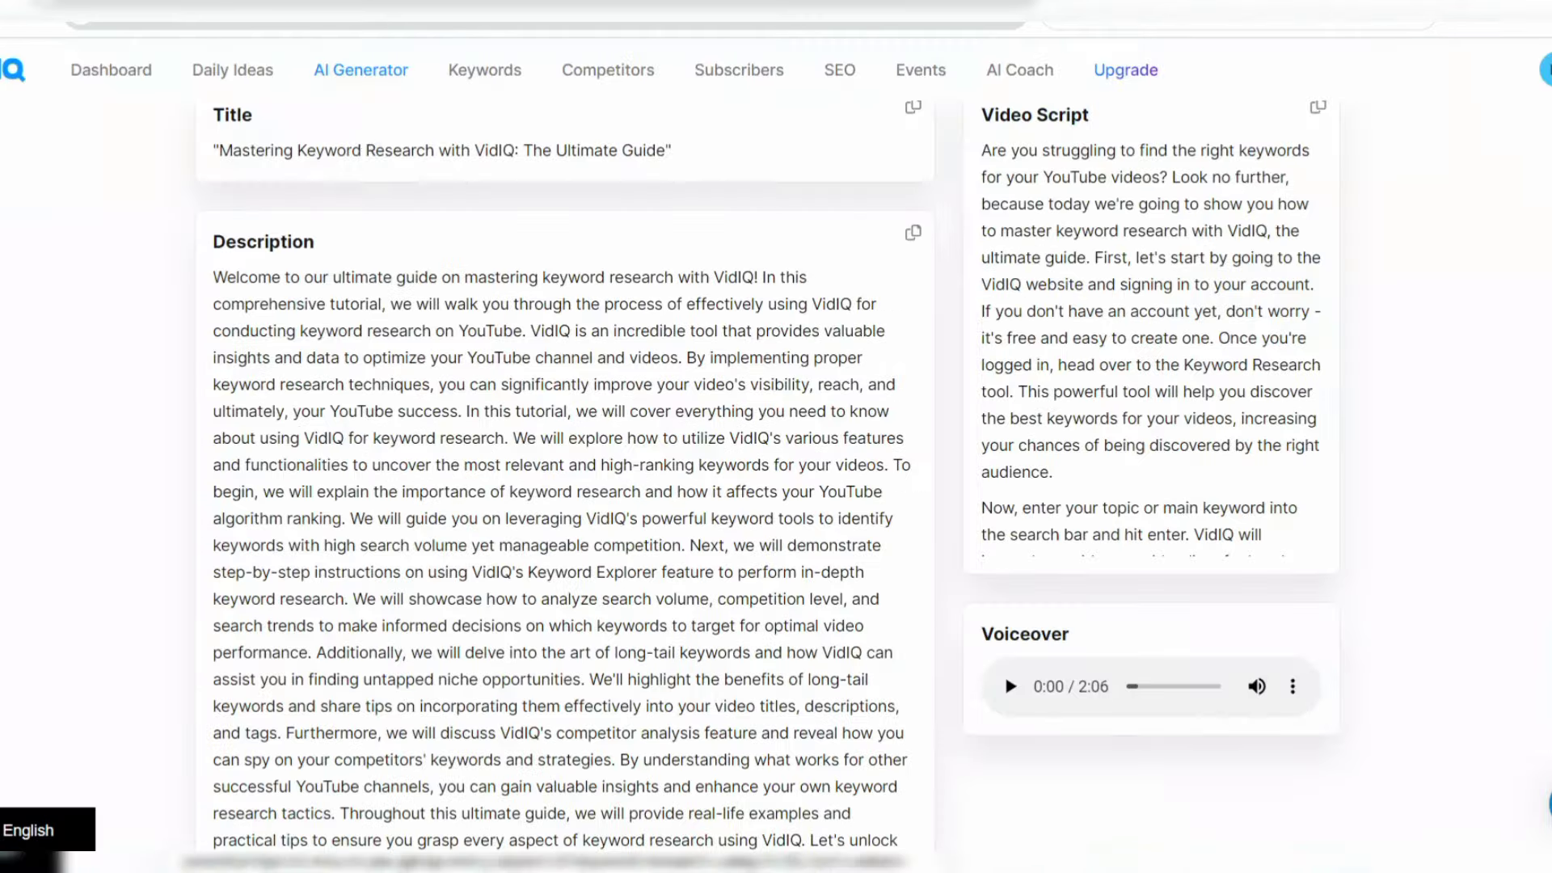
scroll(328, 369, "up", 2)
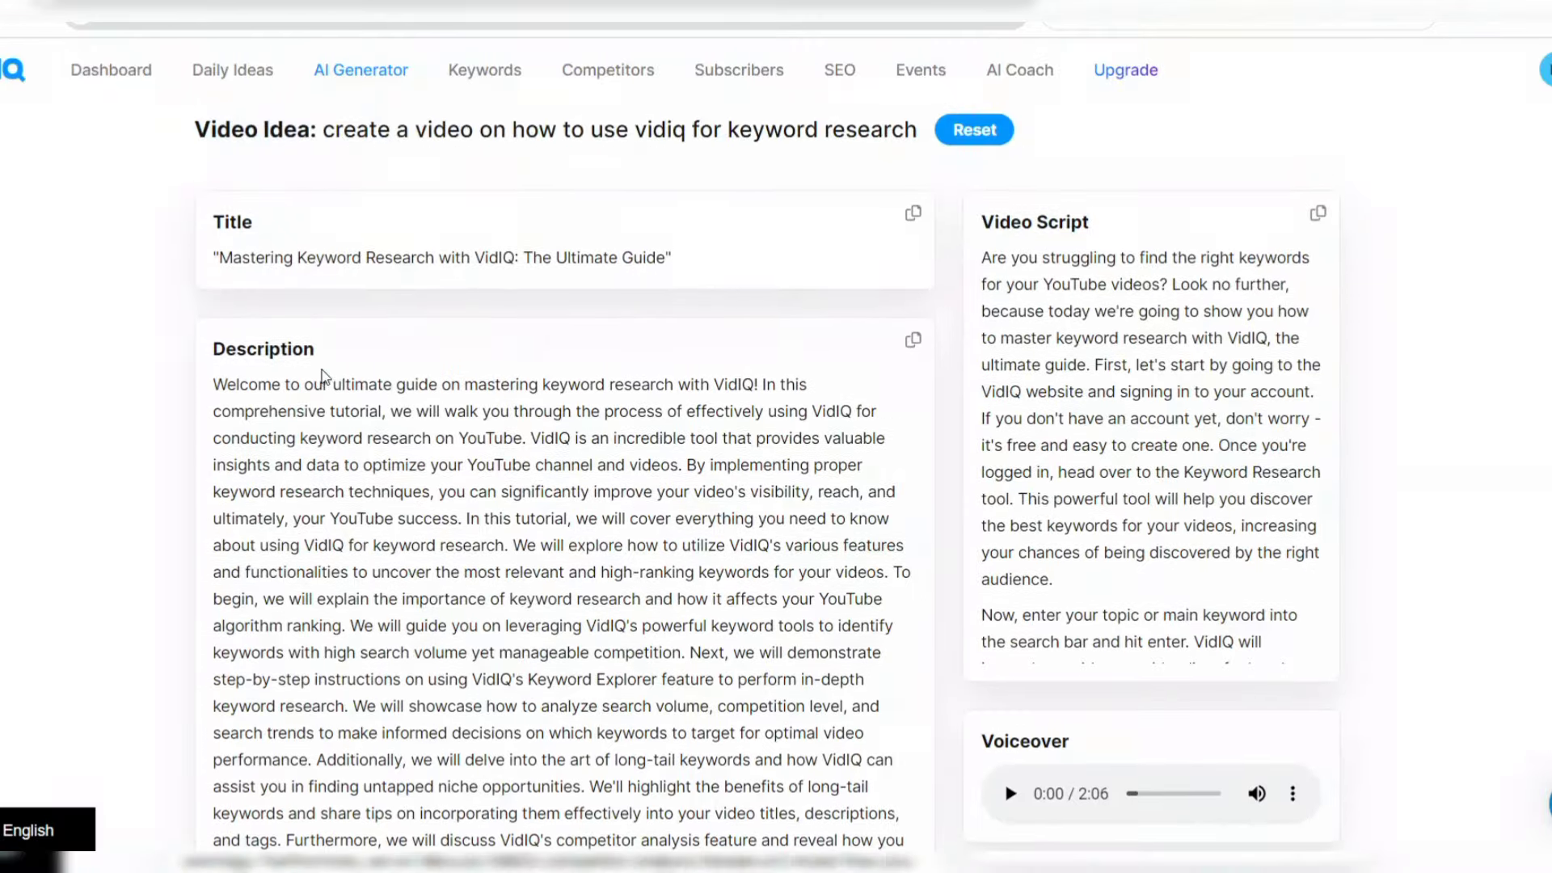
left_click(914, 213)
key("ctrl+Tab")
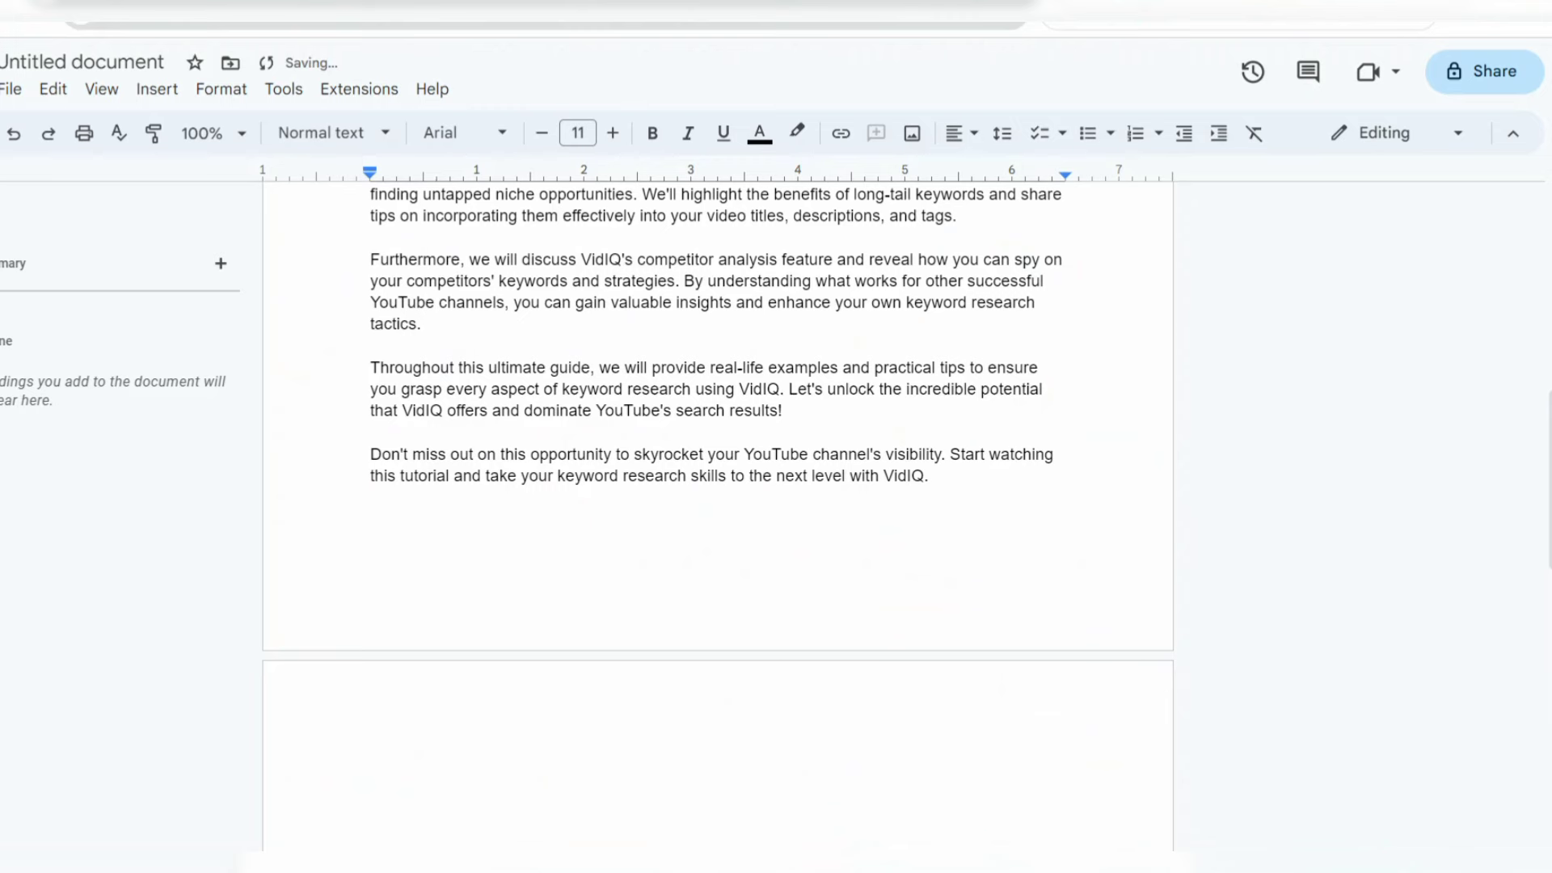
key("ctrl+v")
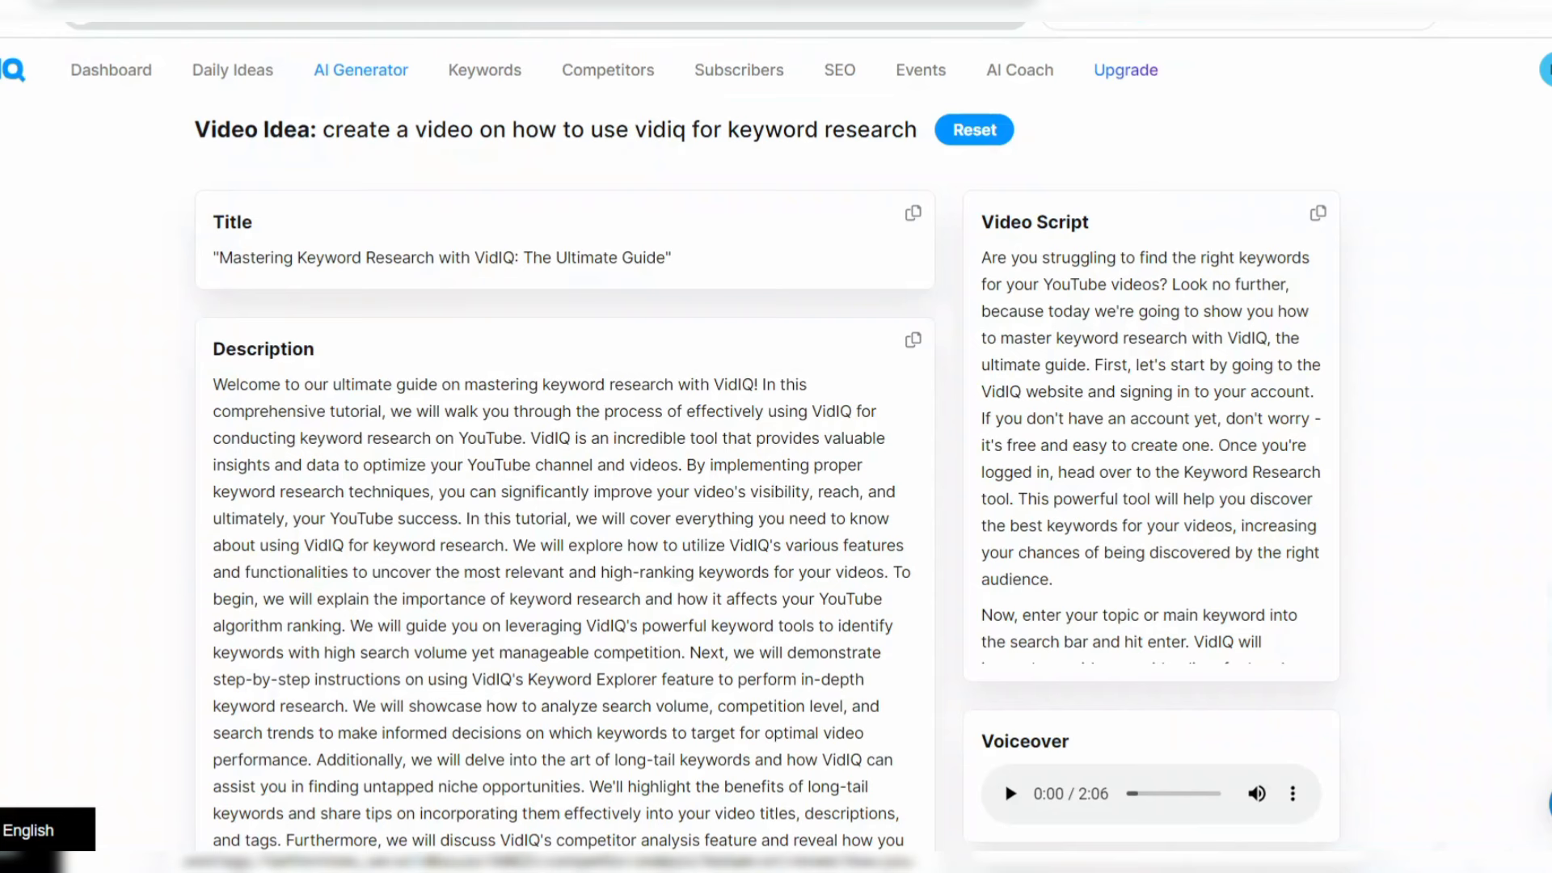
- Search vidIQ's keyword tool for "how to add link to your blog post" and review its score overview
left_click(496, 78)
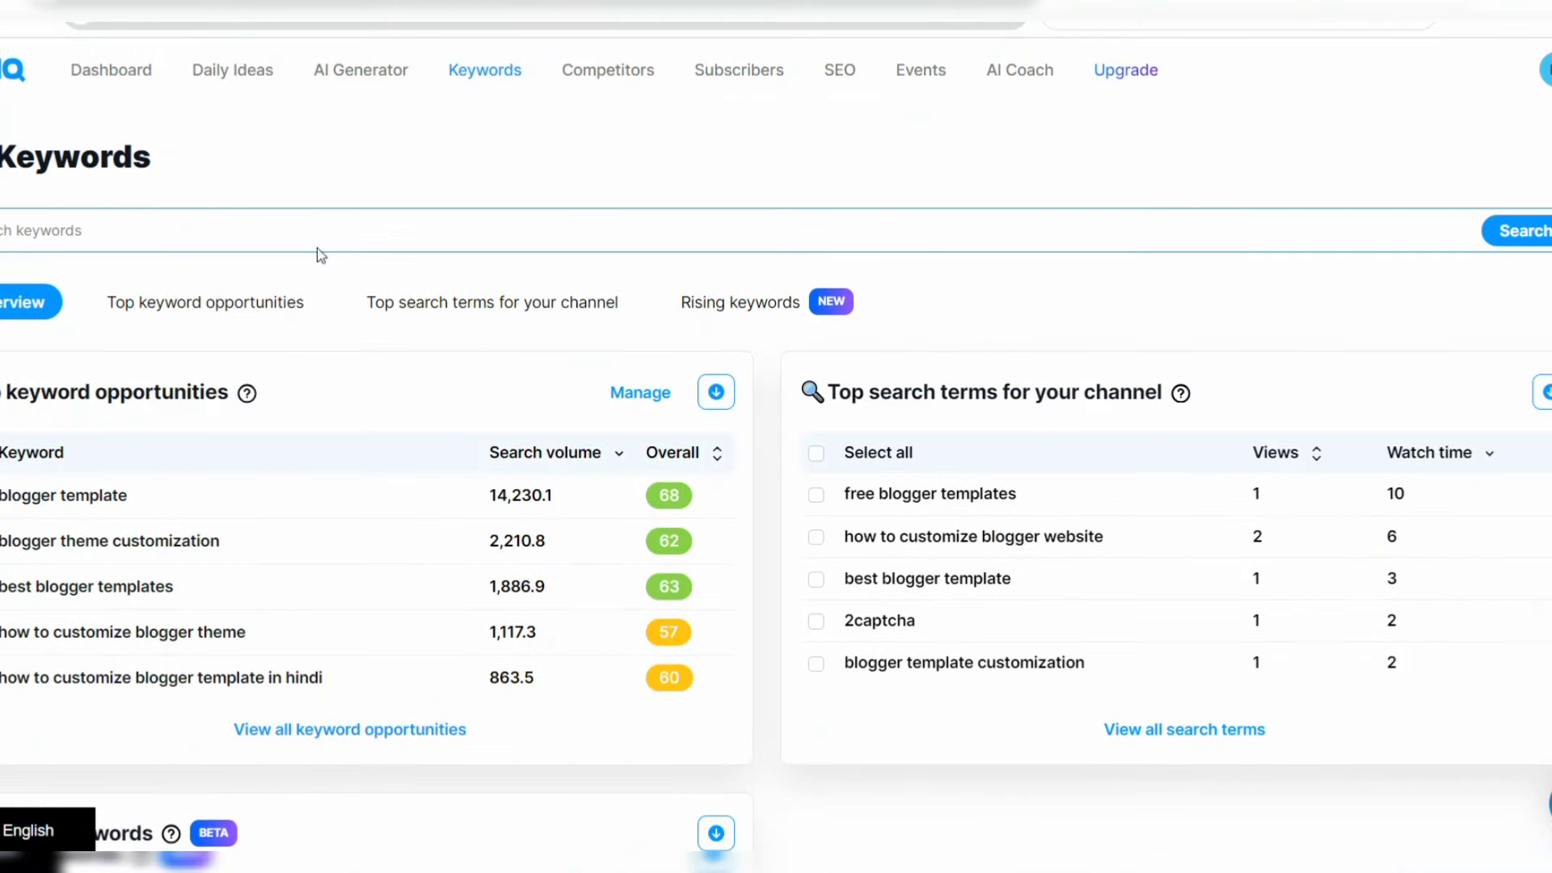
left_click(248, 230)
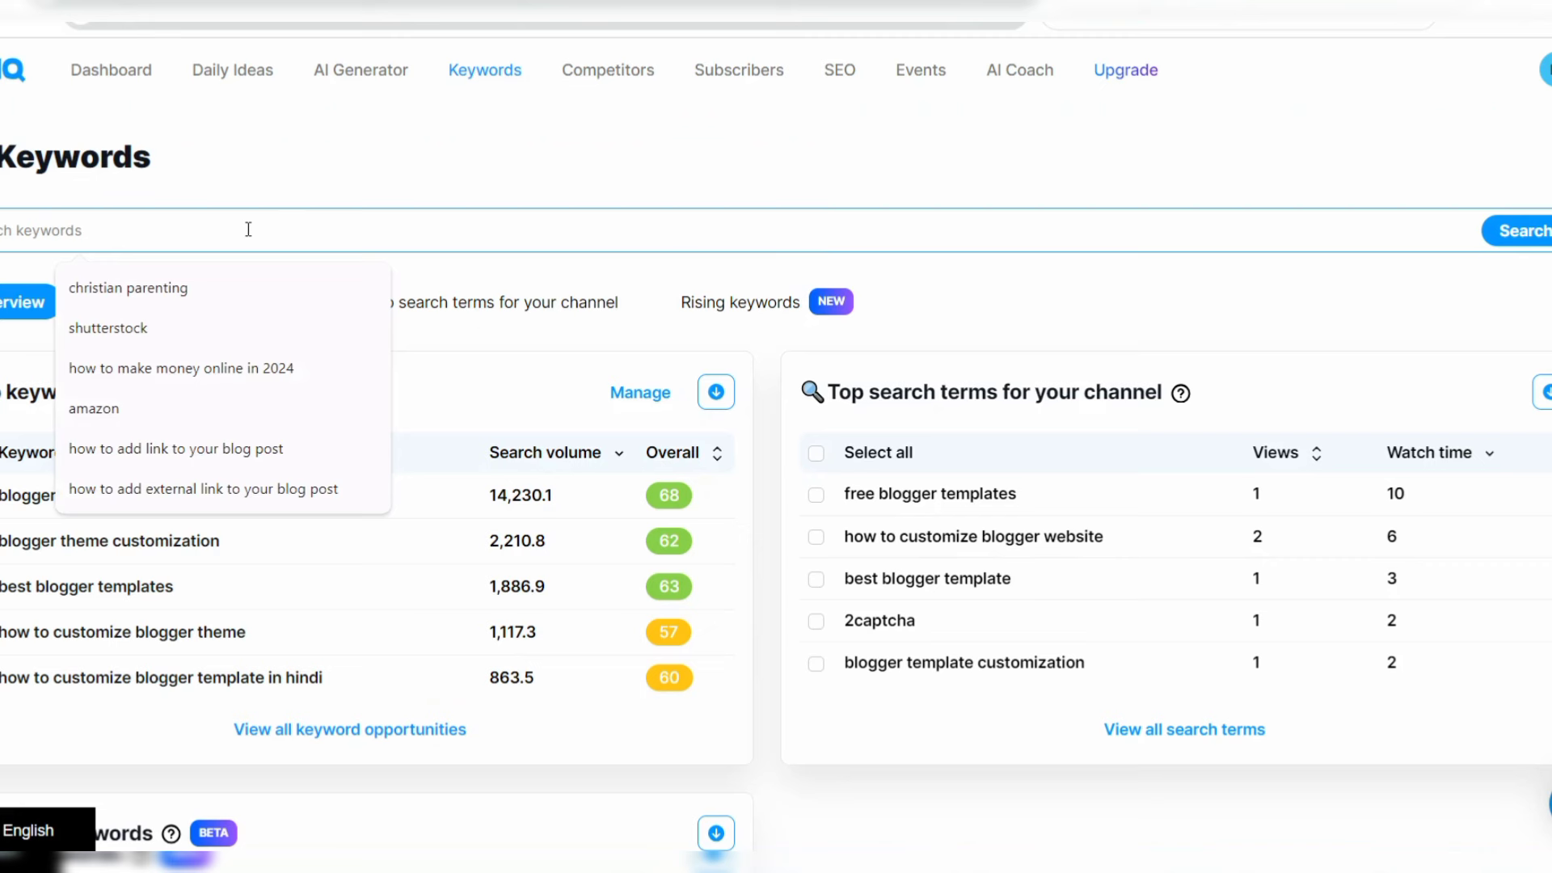
left_click(200, 452)
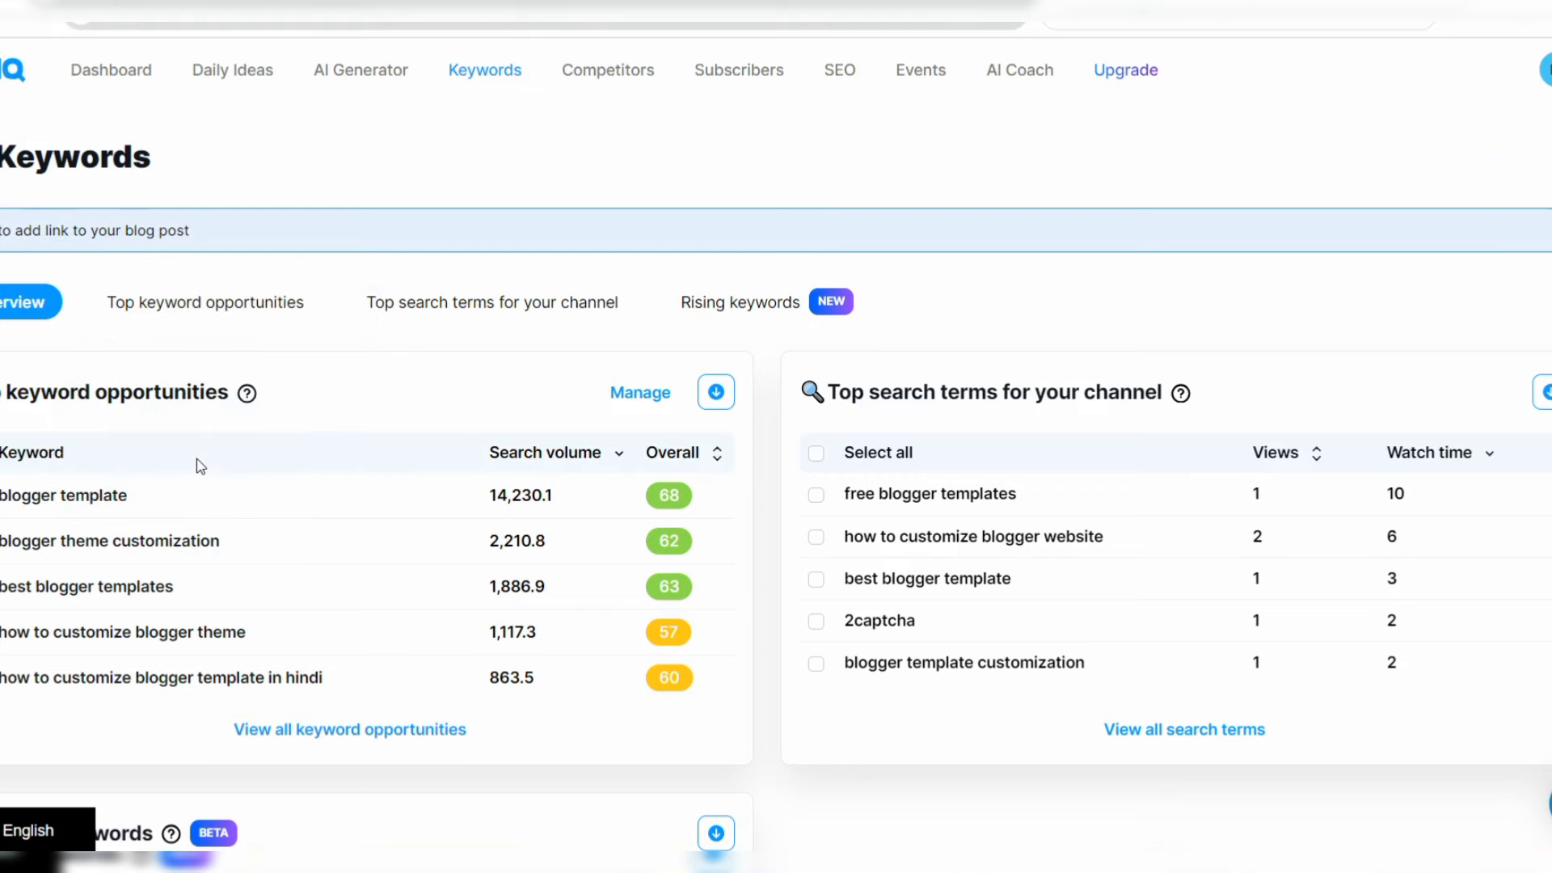
key("Return")
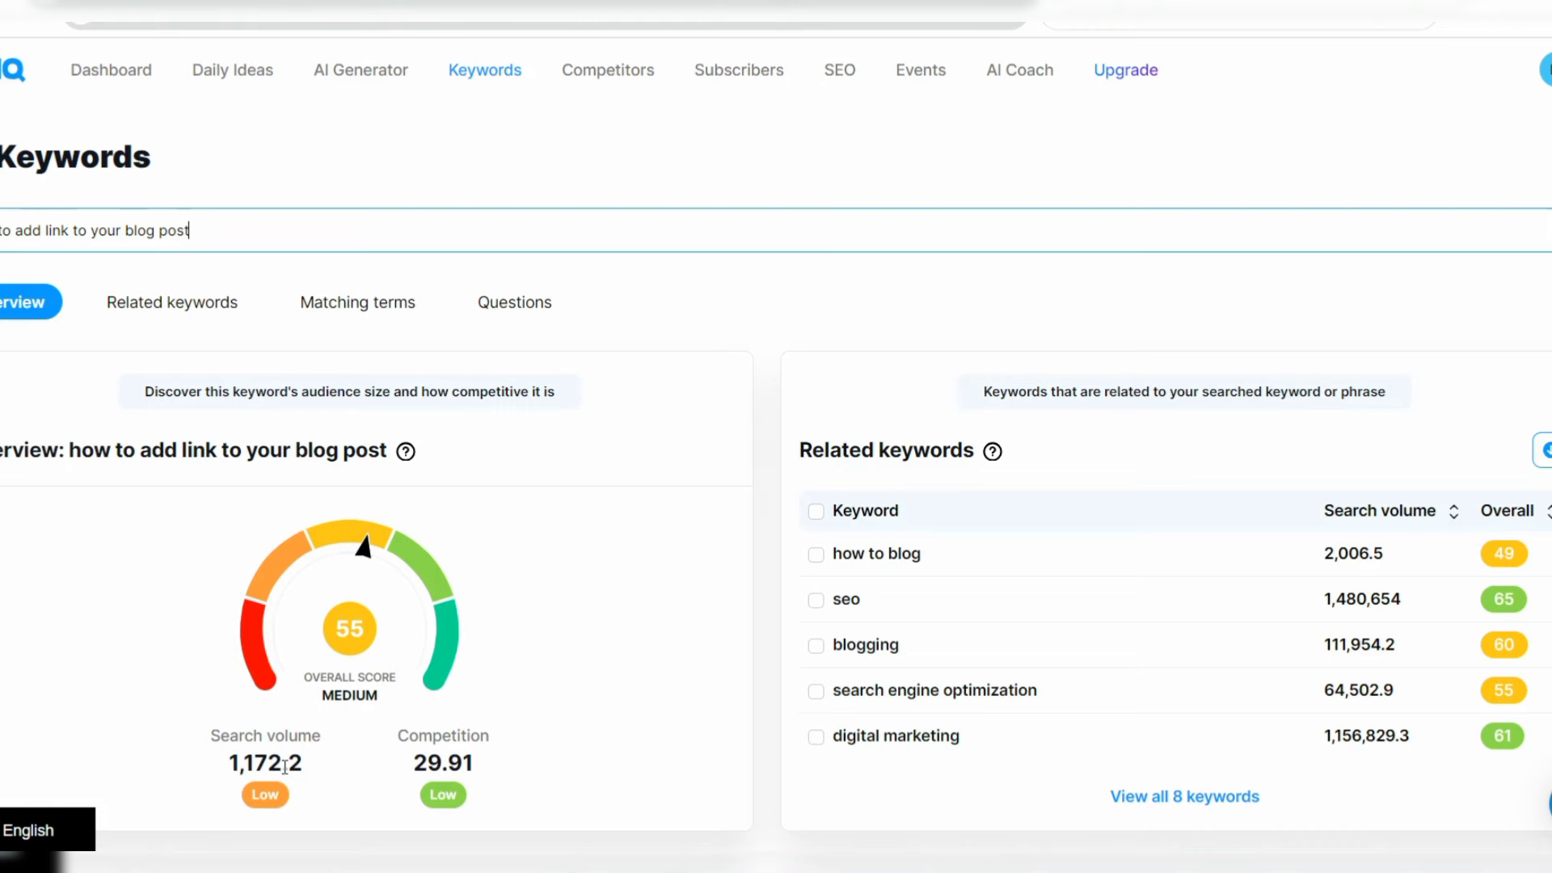
scroll(741, 647, "down", 2)
scroll(741, 648, "up", 1)
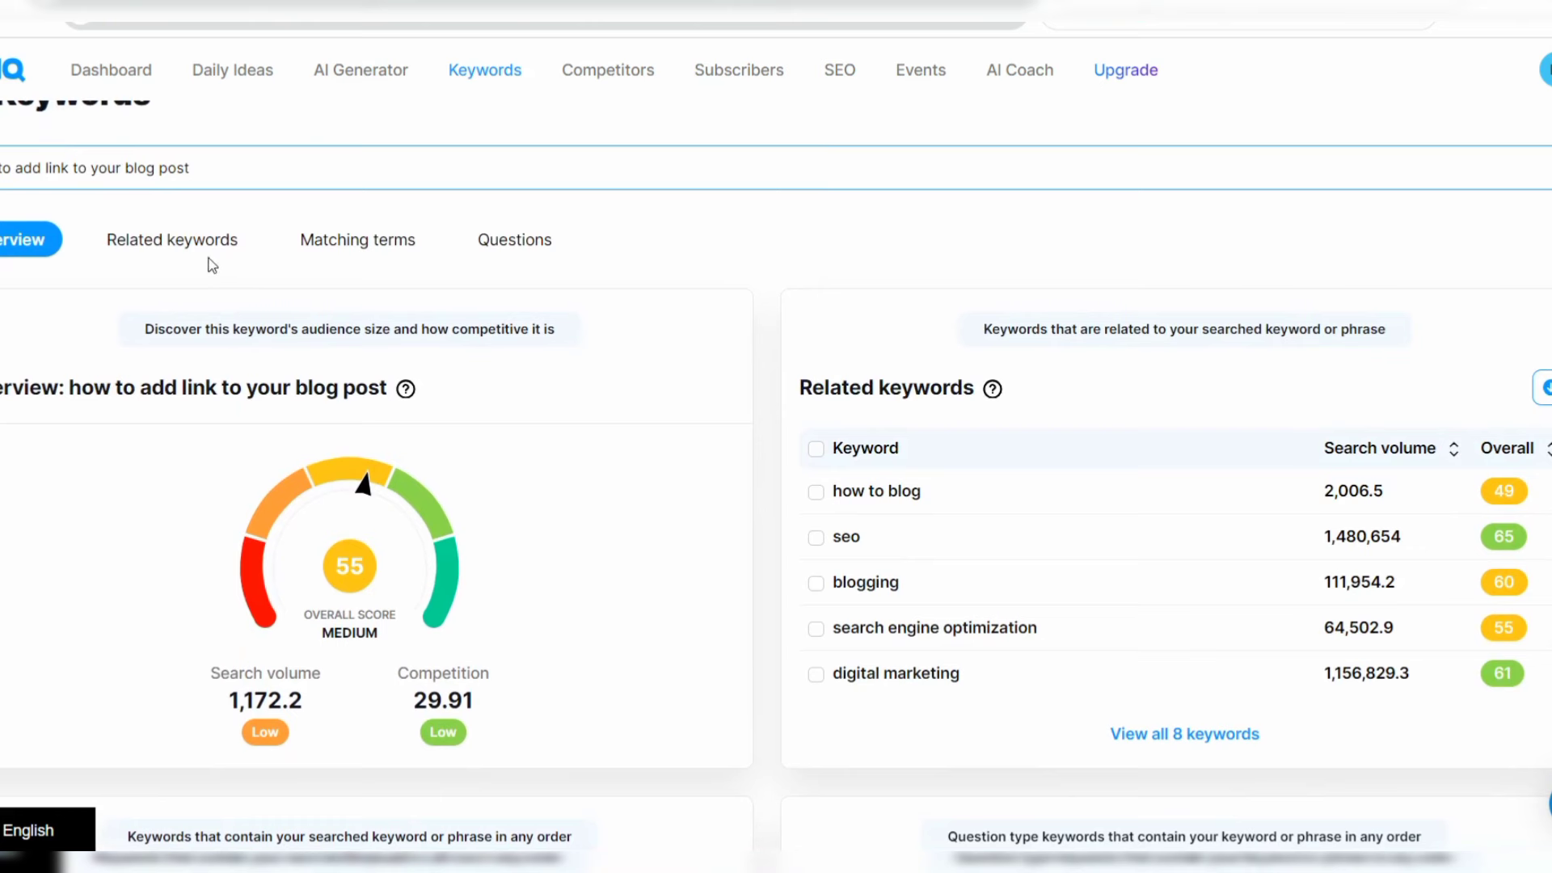
- Examine the matching terms for the searched keyword, including their search volume, competition and overall score
left_click(387, 256)
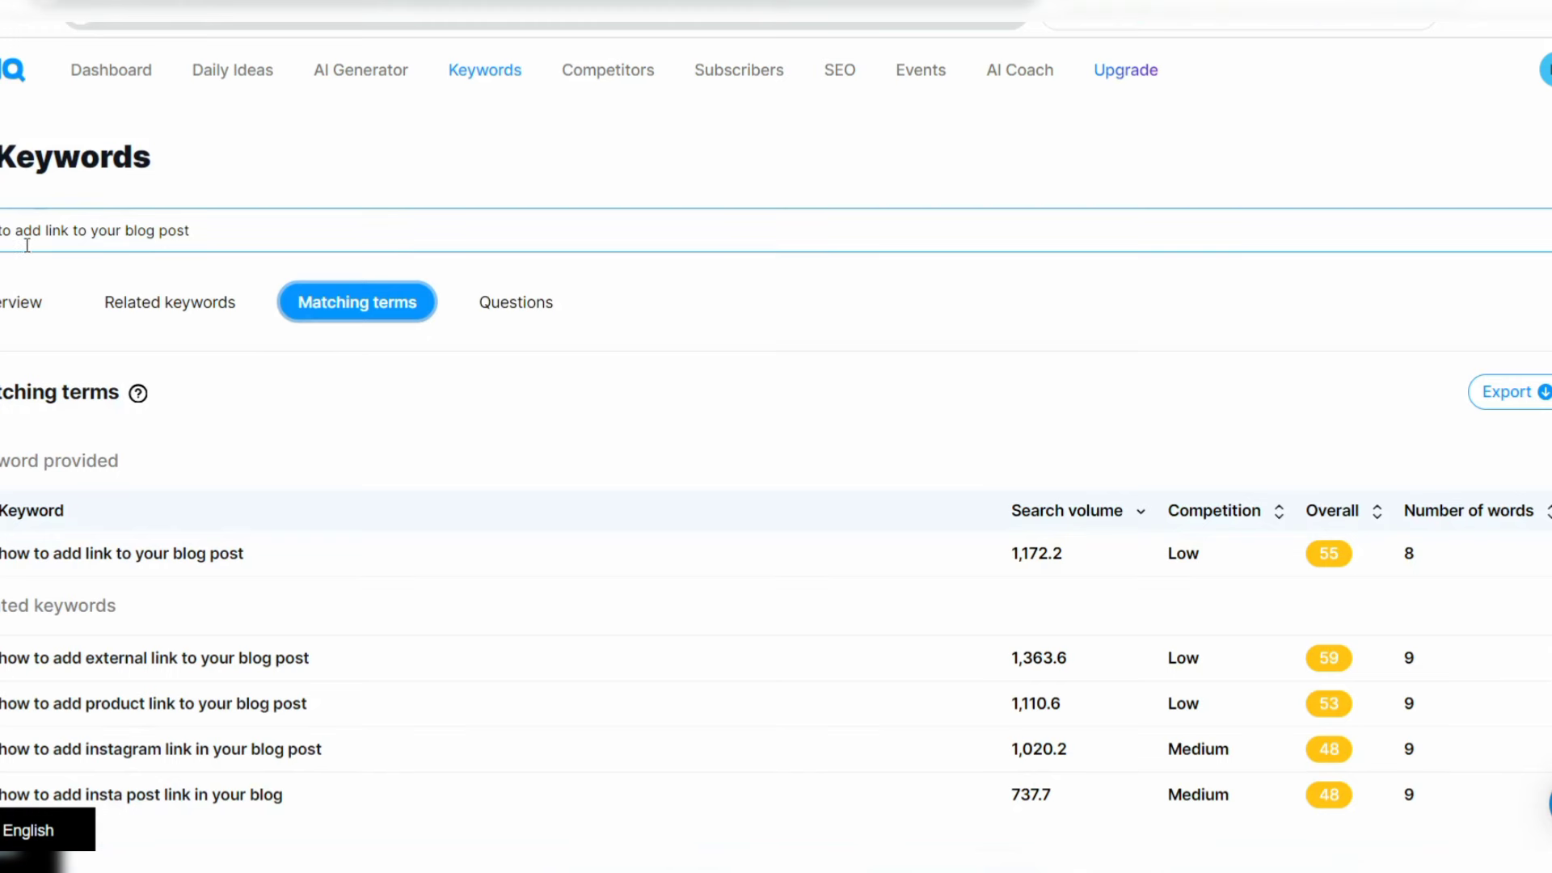
scroll(131, 233, "down", 1)
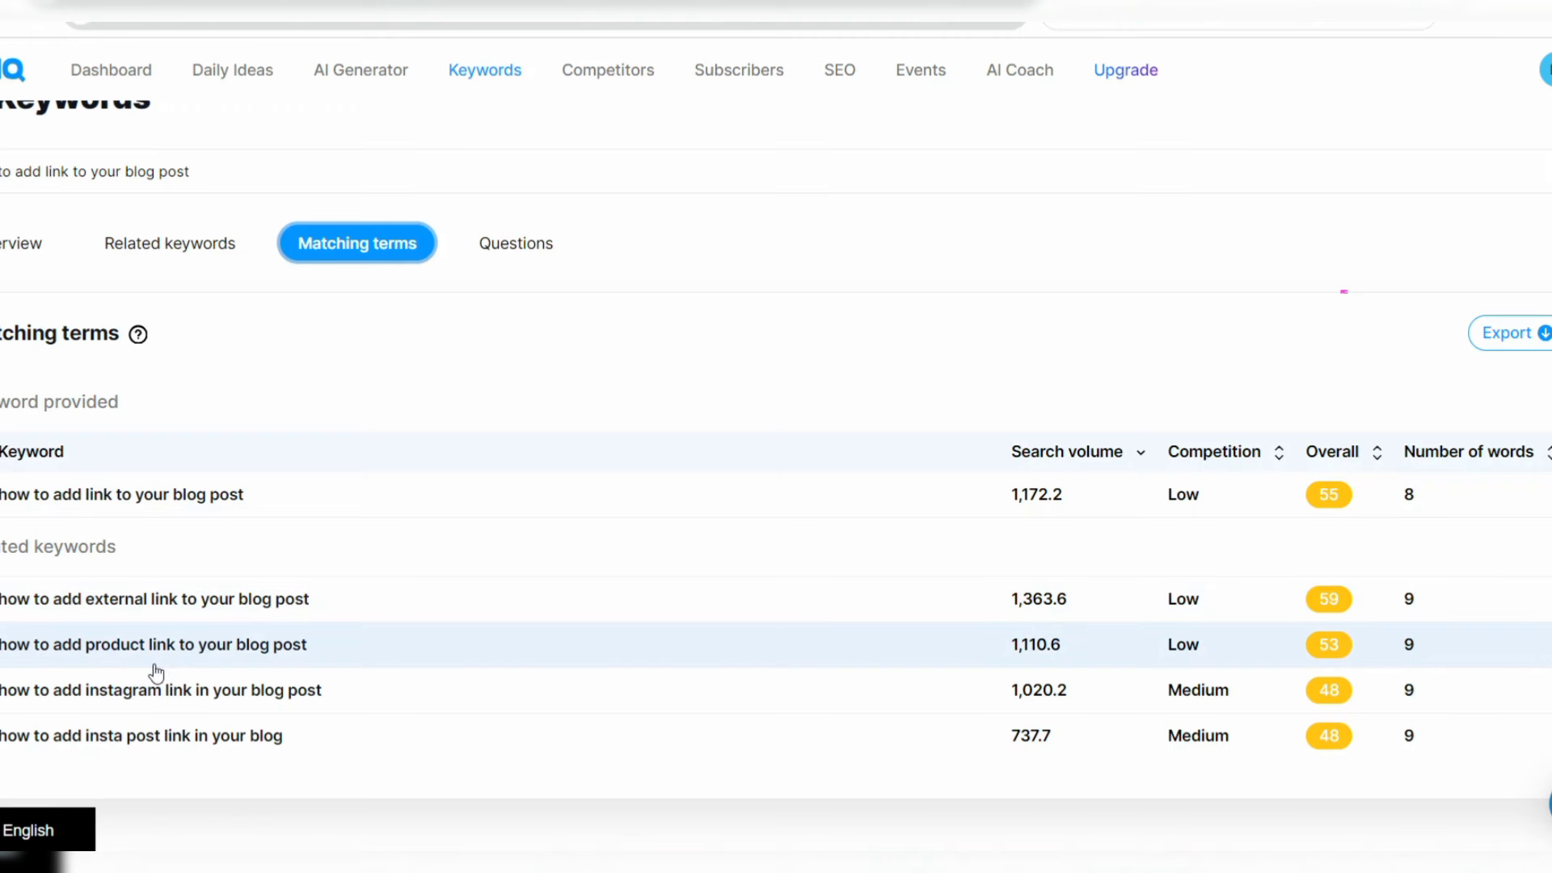
scroll(154, 674, "up", 1)
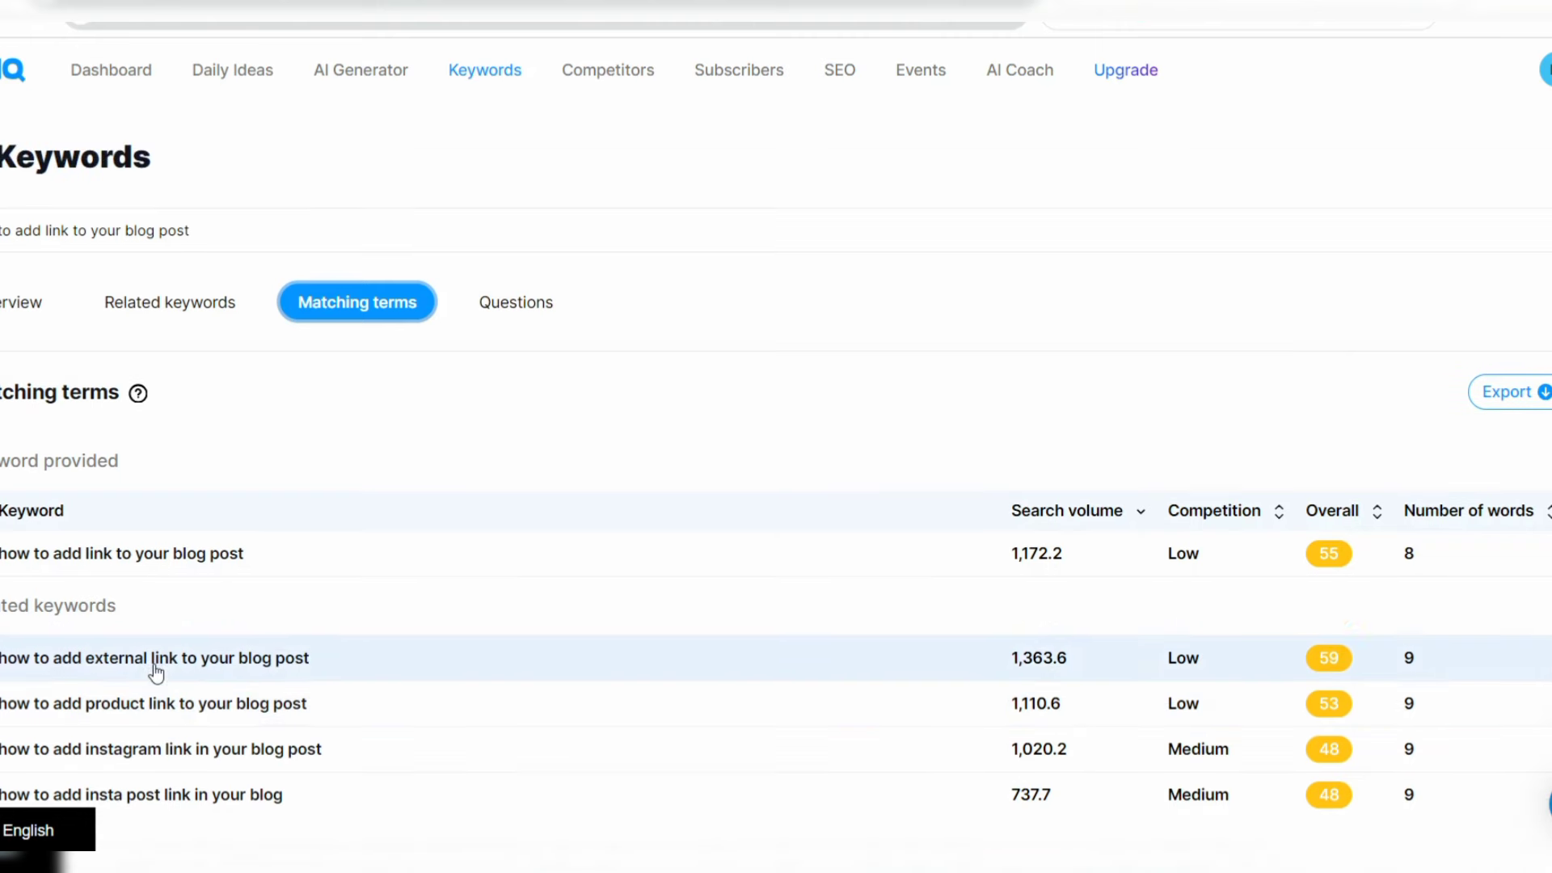
- Examine the related keywords for the searched phrase, comparing related score, search volume and competition
left_click(171, 323)
scroll(170, 322, "down", 2)
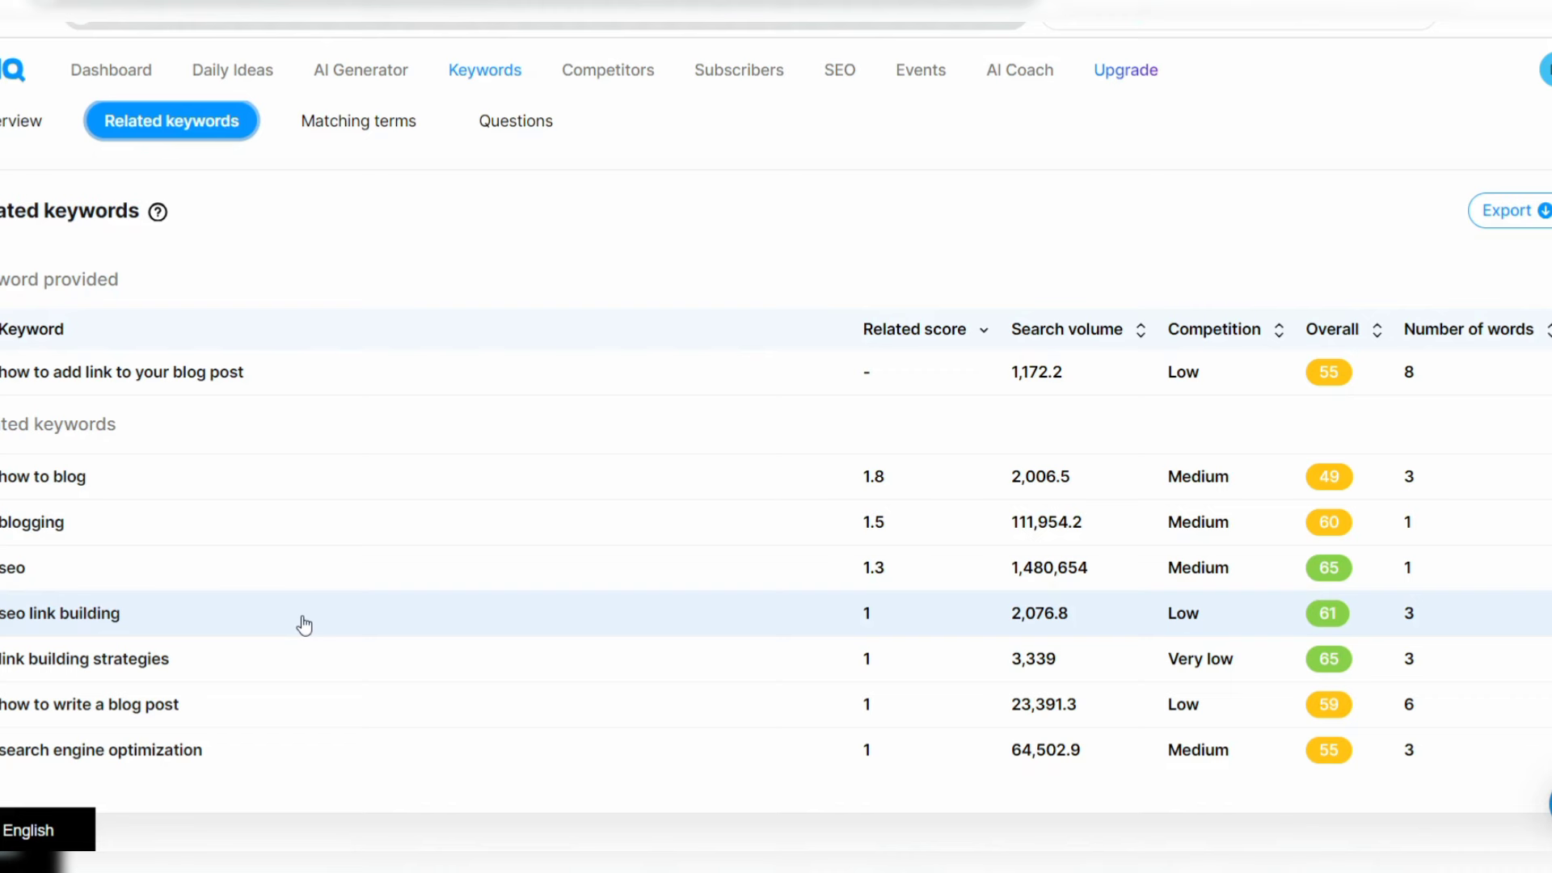
scroll(304, 625, "down", 1)
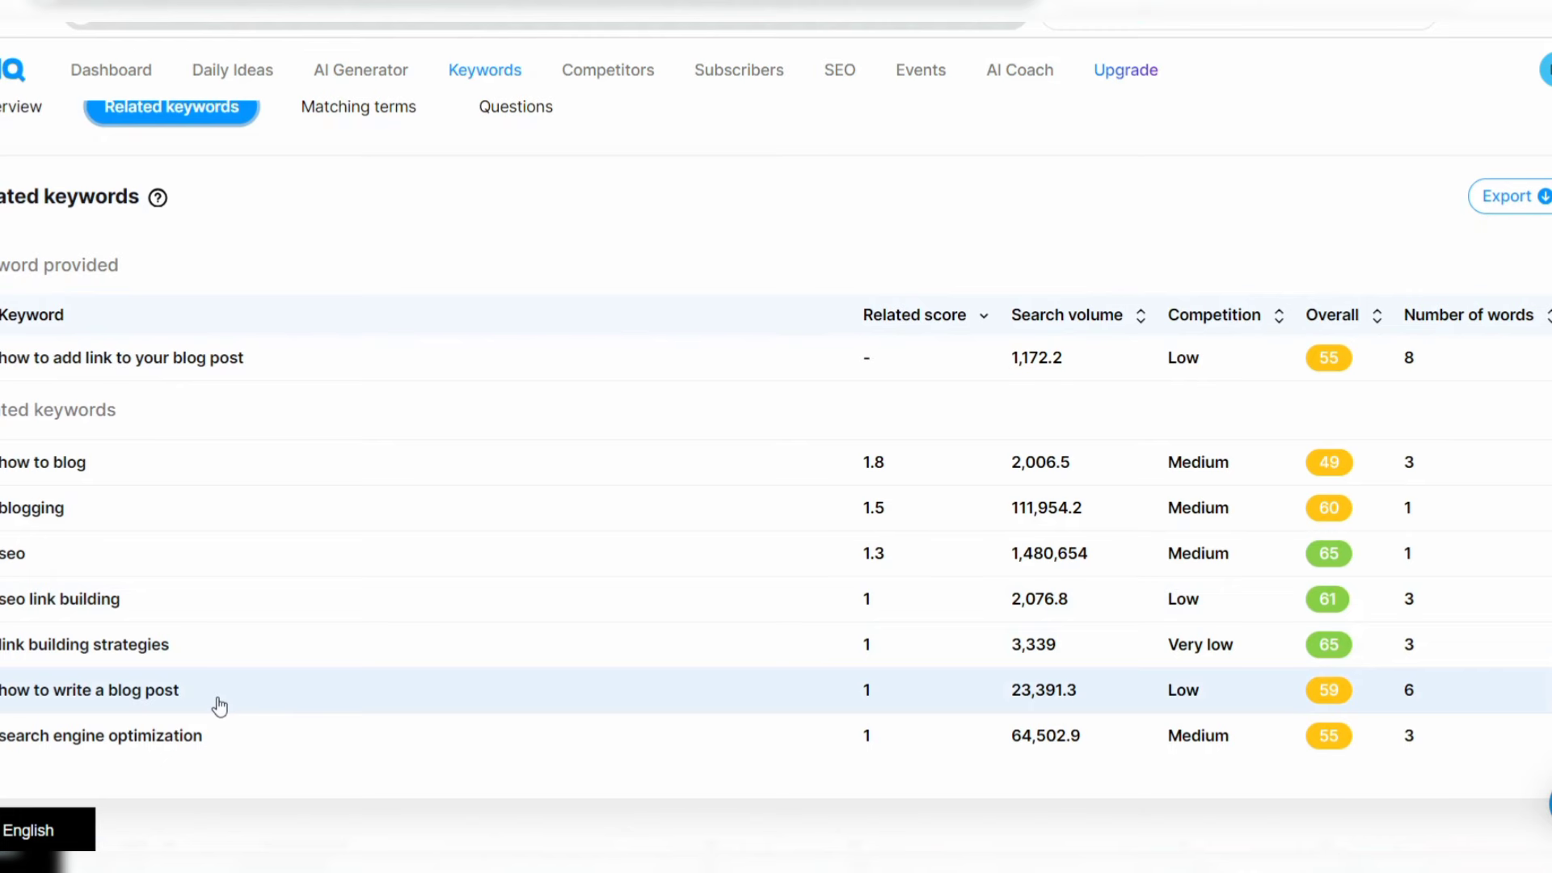
scroll(216, 705, "up", 3)
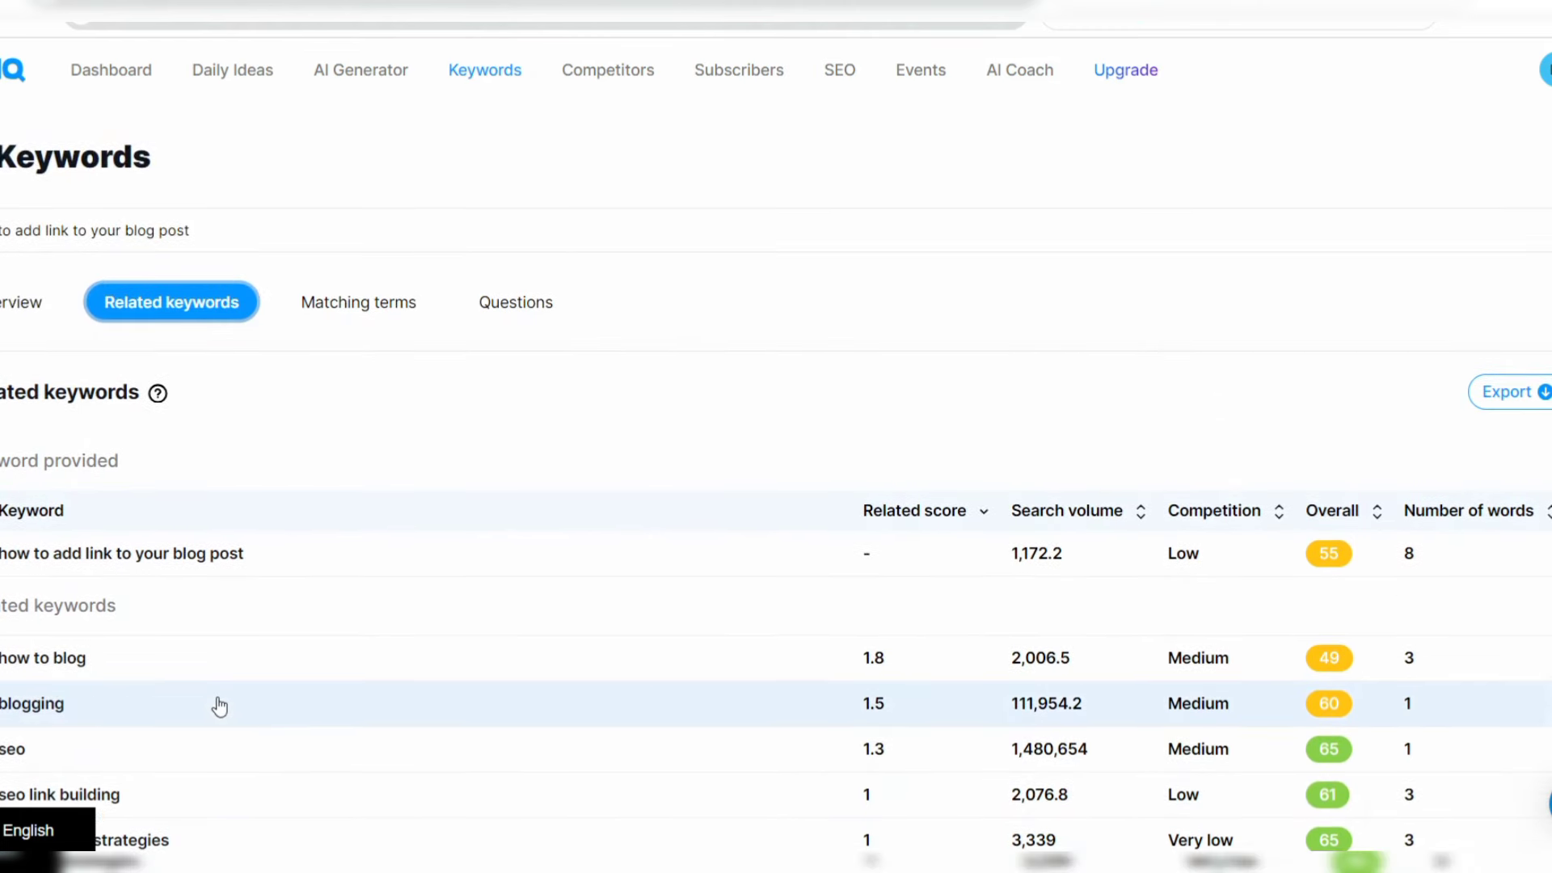
- Check the question-type keywords for the searched phrase and return to its matching terms
left_click(375, 317)
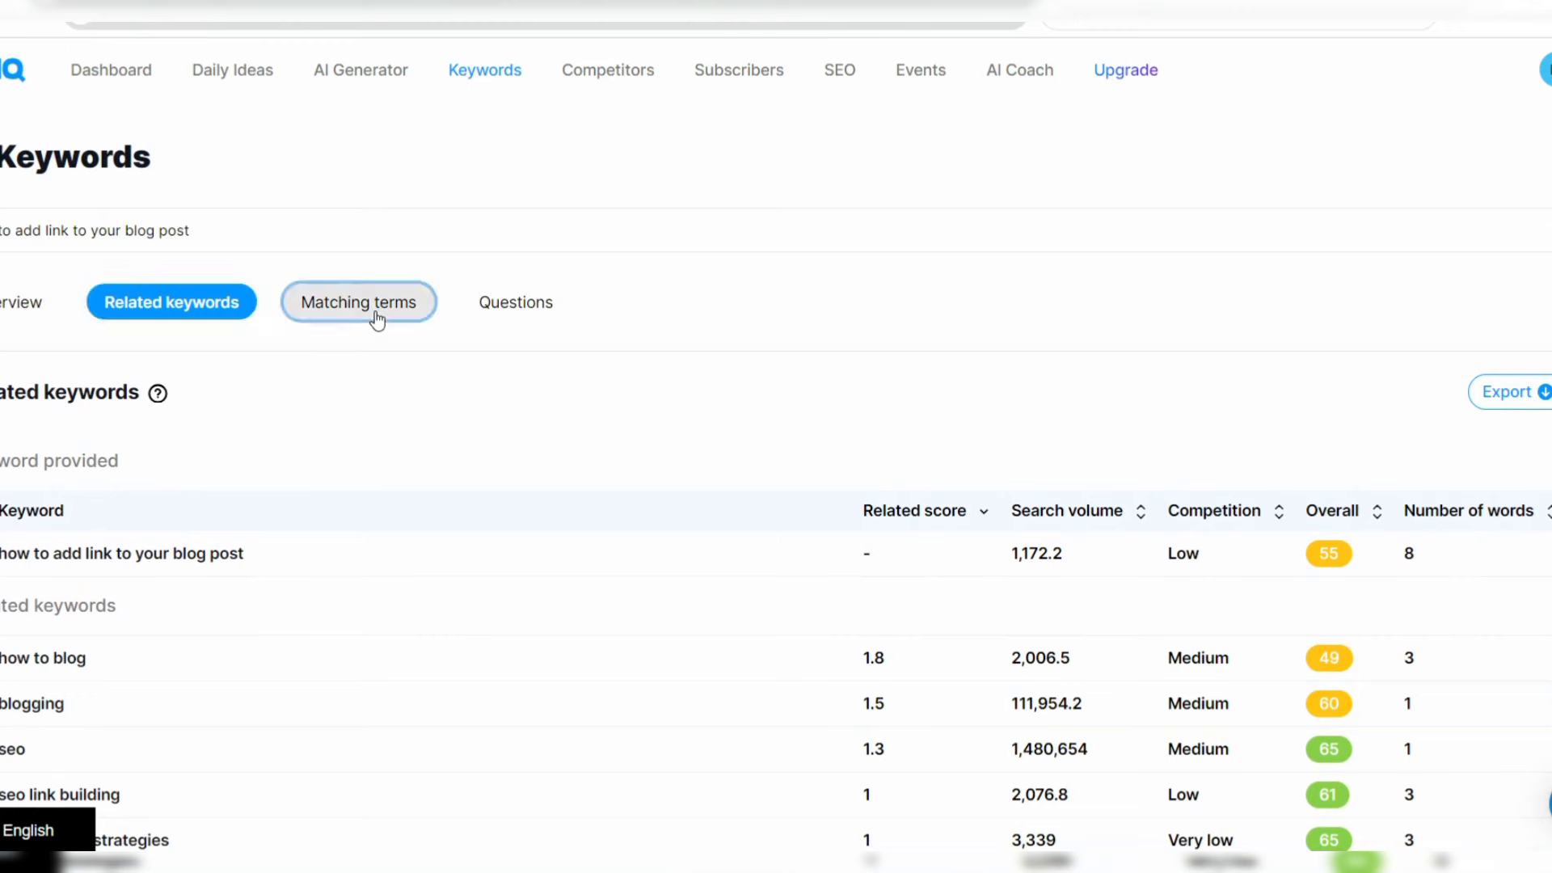
left_click(543, 308)
scroll(544, 310, "down", 1)
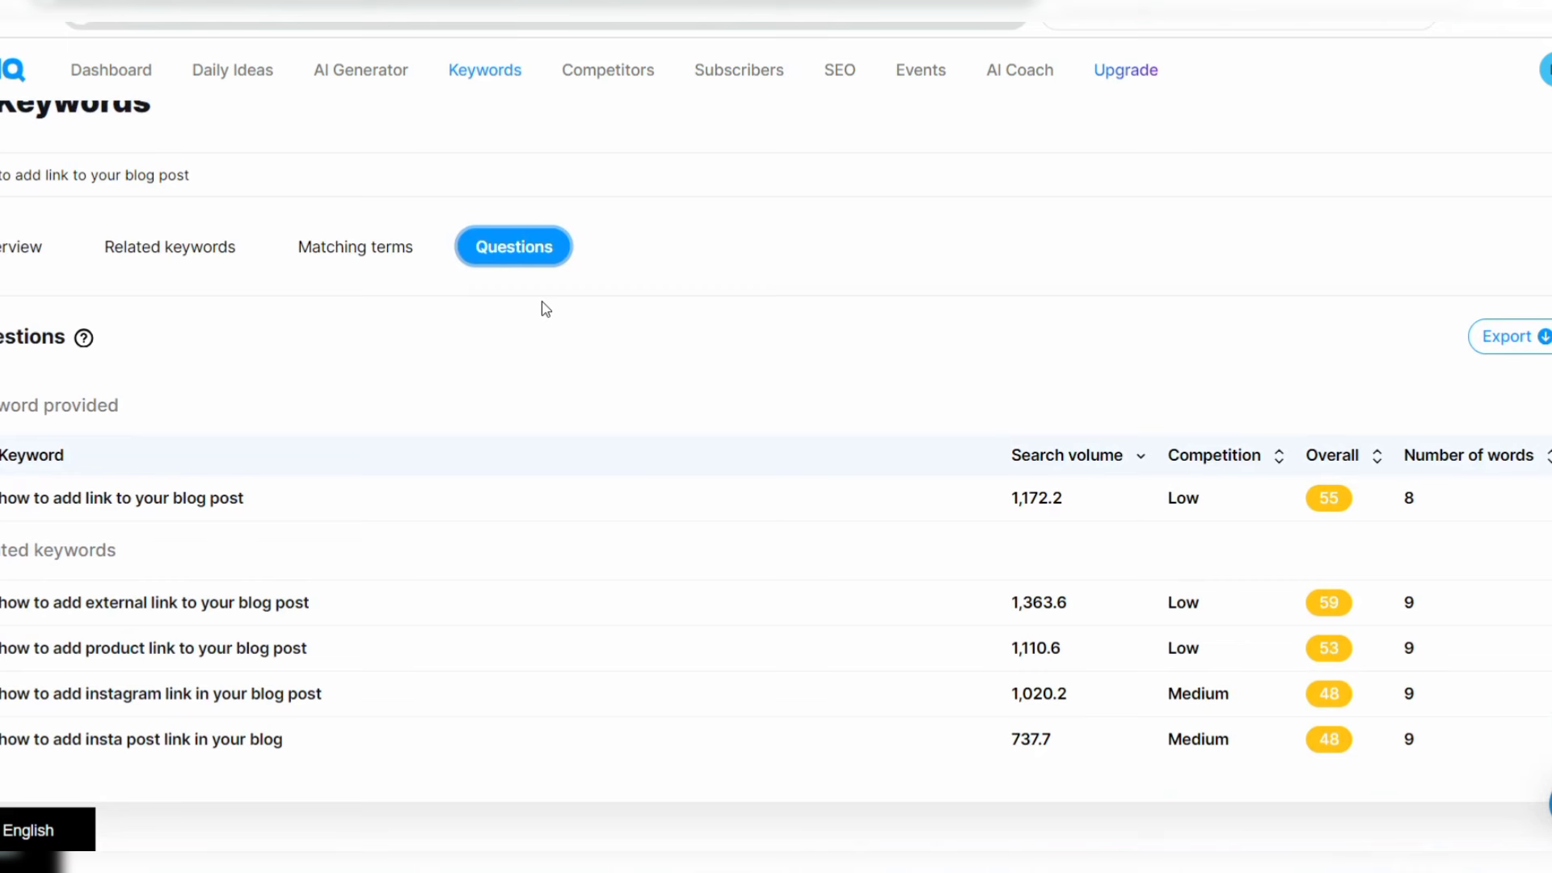
left_click(381, 273)
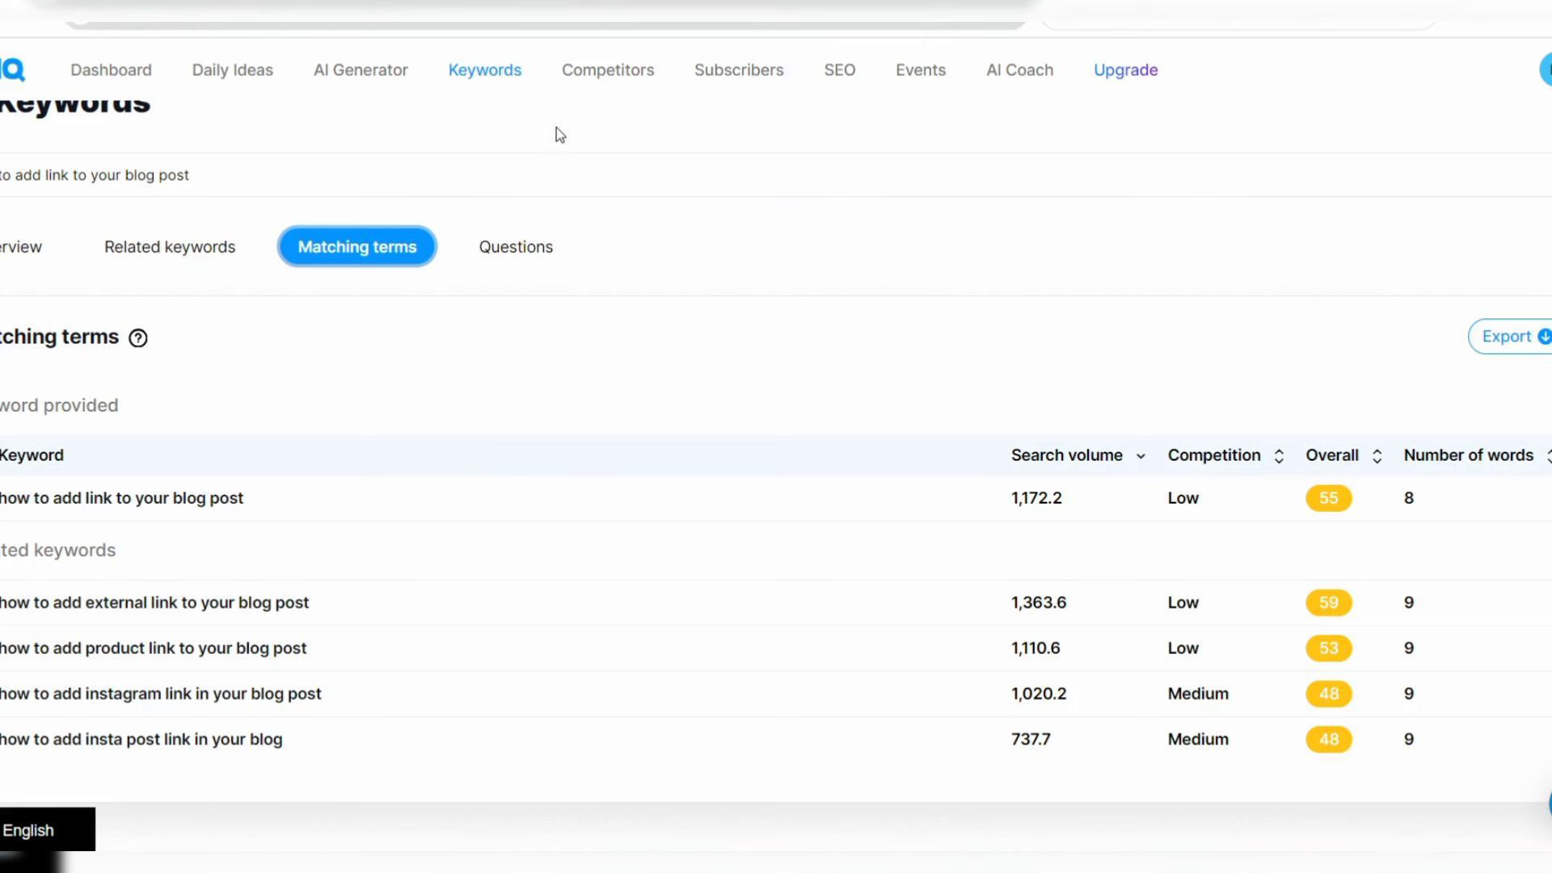
- Review the Competitors page, including the 30-day performance comparison and the competitor's channel stats
left_click(614, 76)
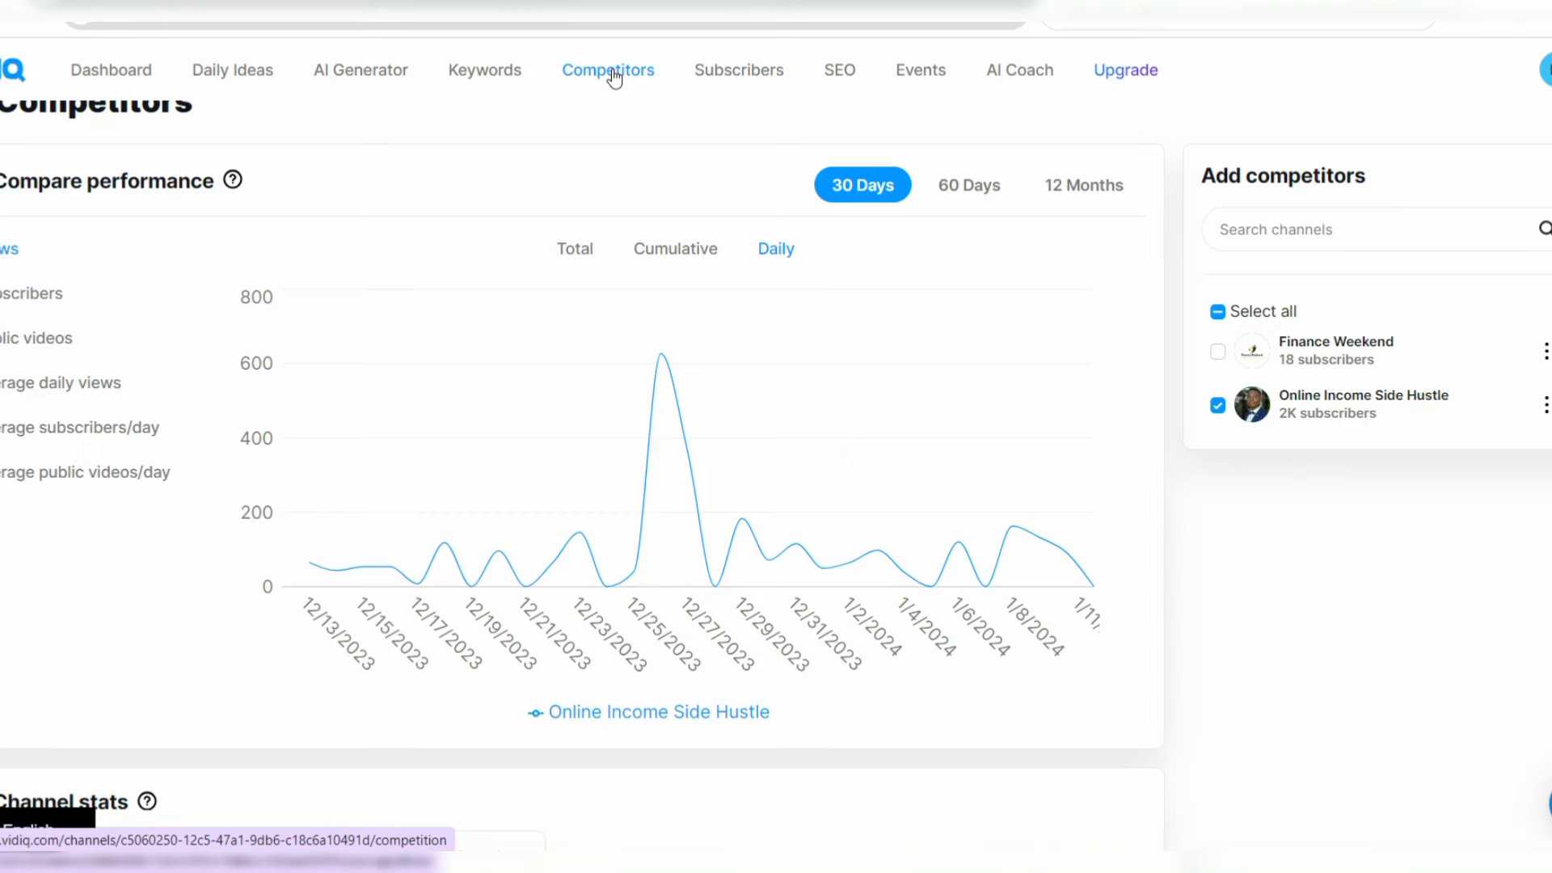
scroll(212, 614, "down", 6)
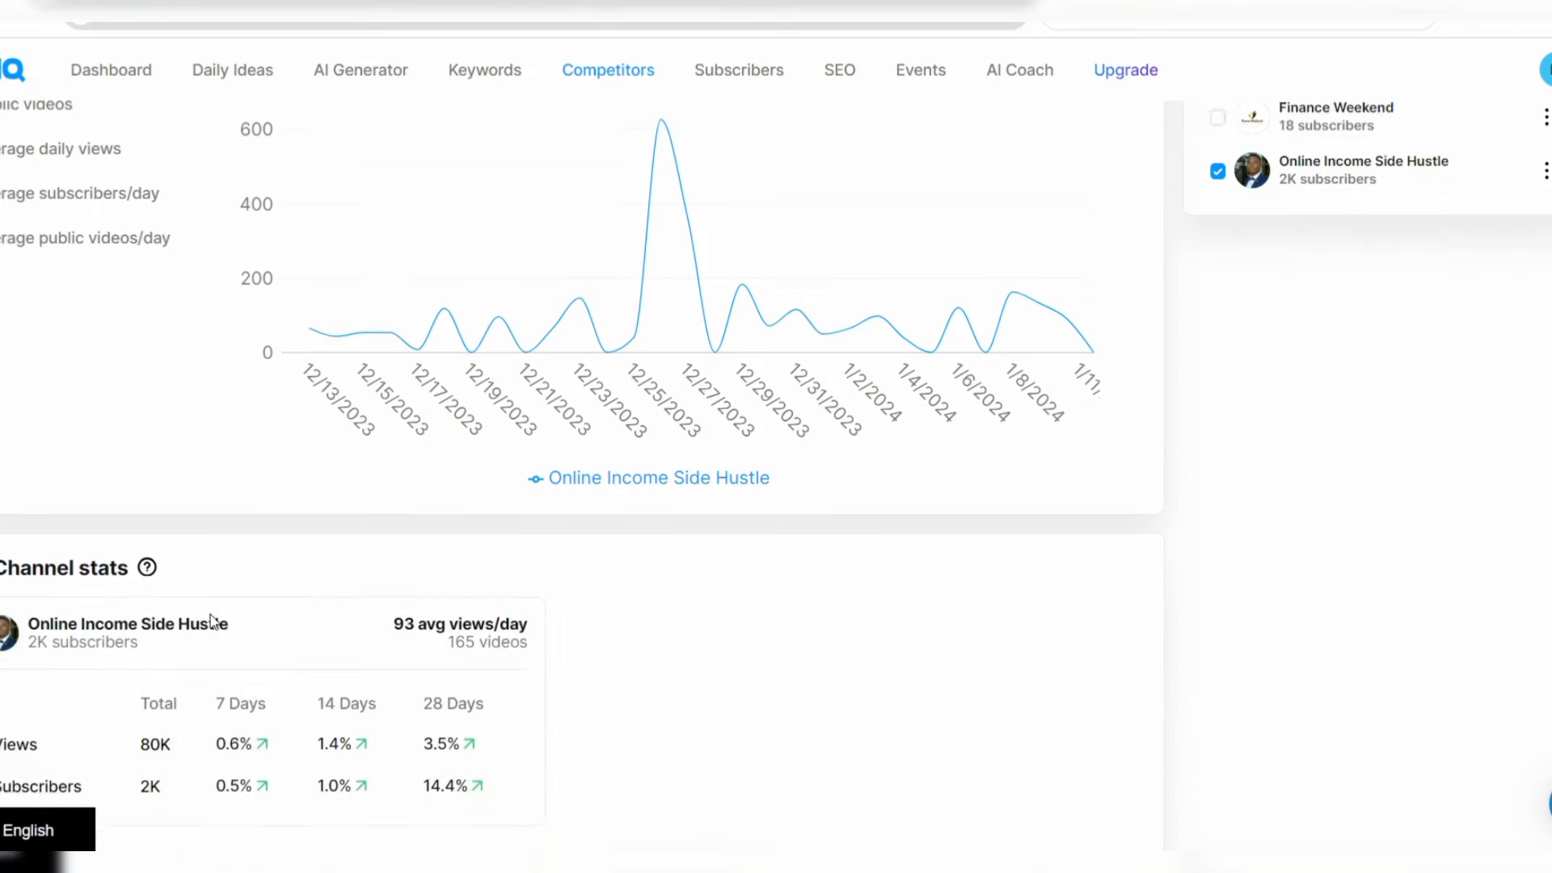
scroll(210, 615, "down", 2)
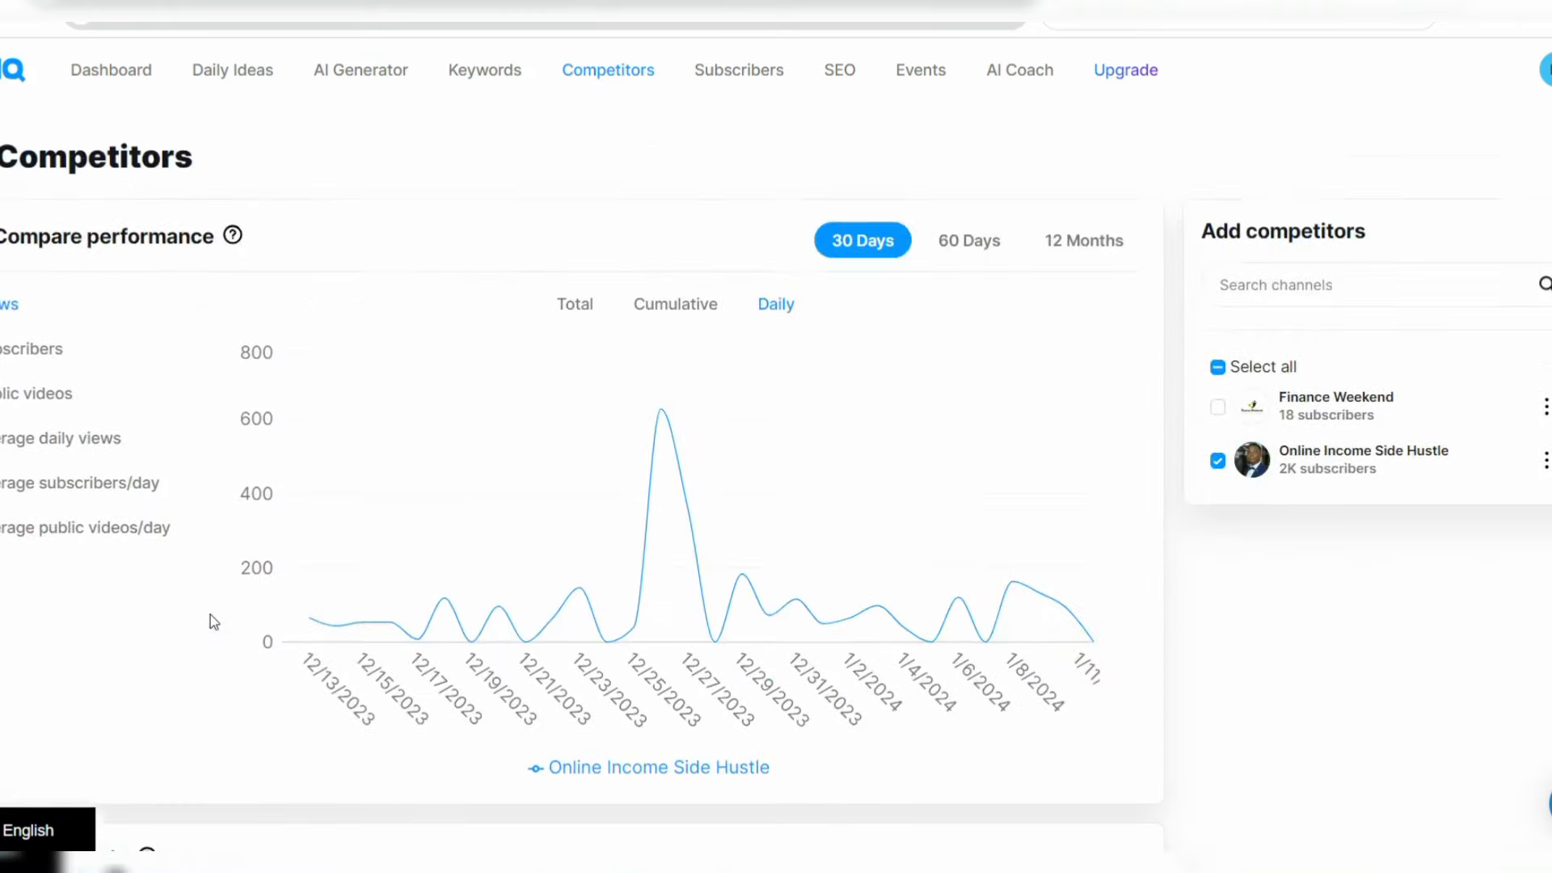
scroll(210, 615, "up", 8)
- Review the Subscribers insights and the recommended and current video tags on the SEO page
left_click(760, 73)
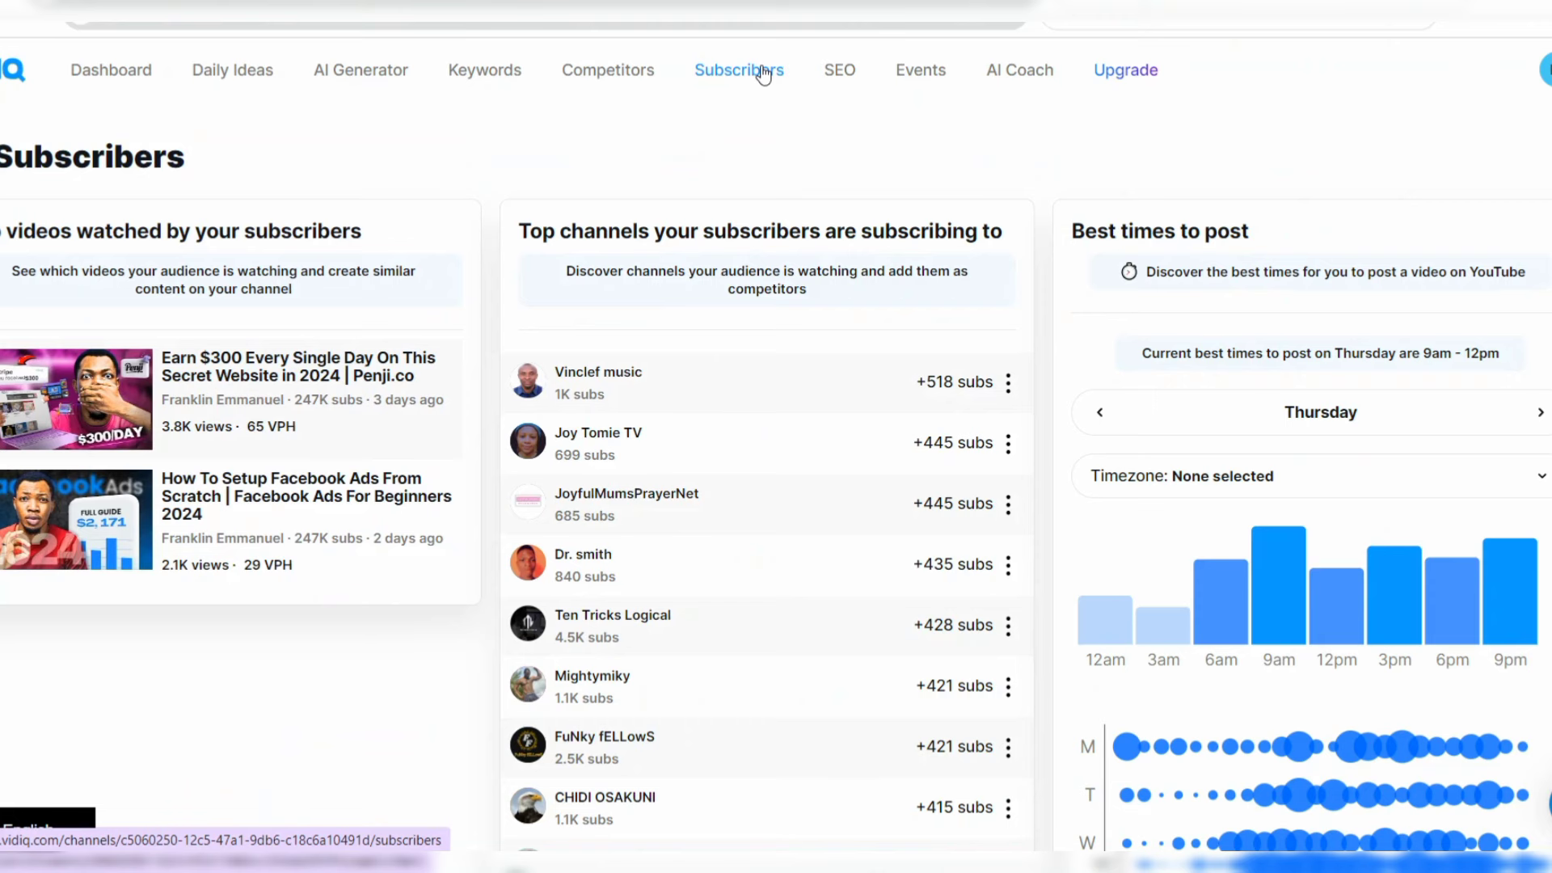
left_click(840, 87)
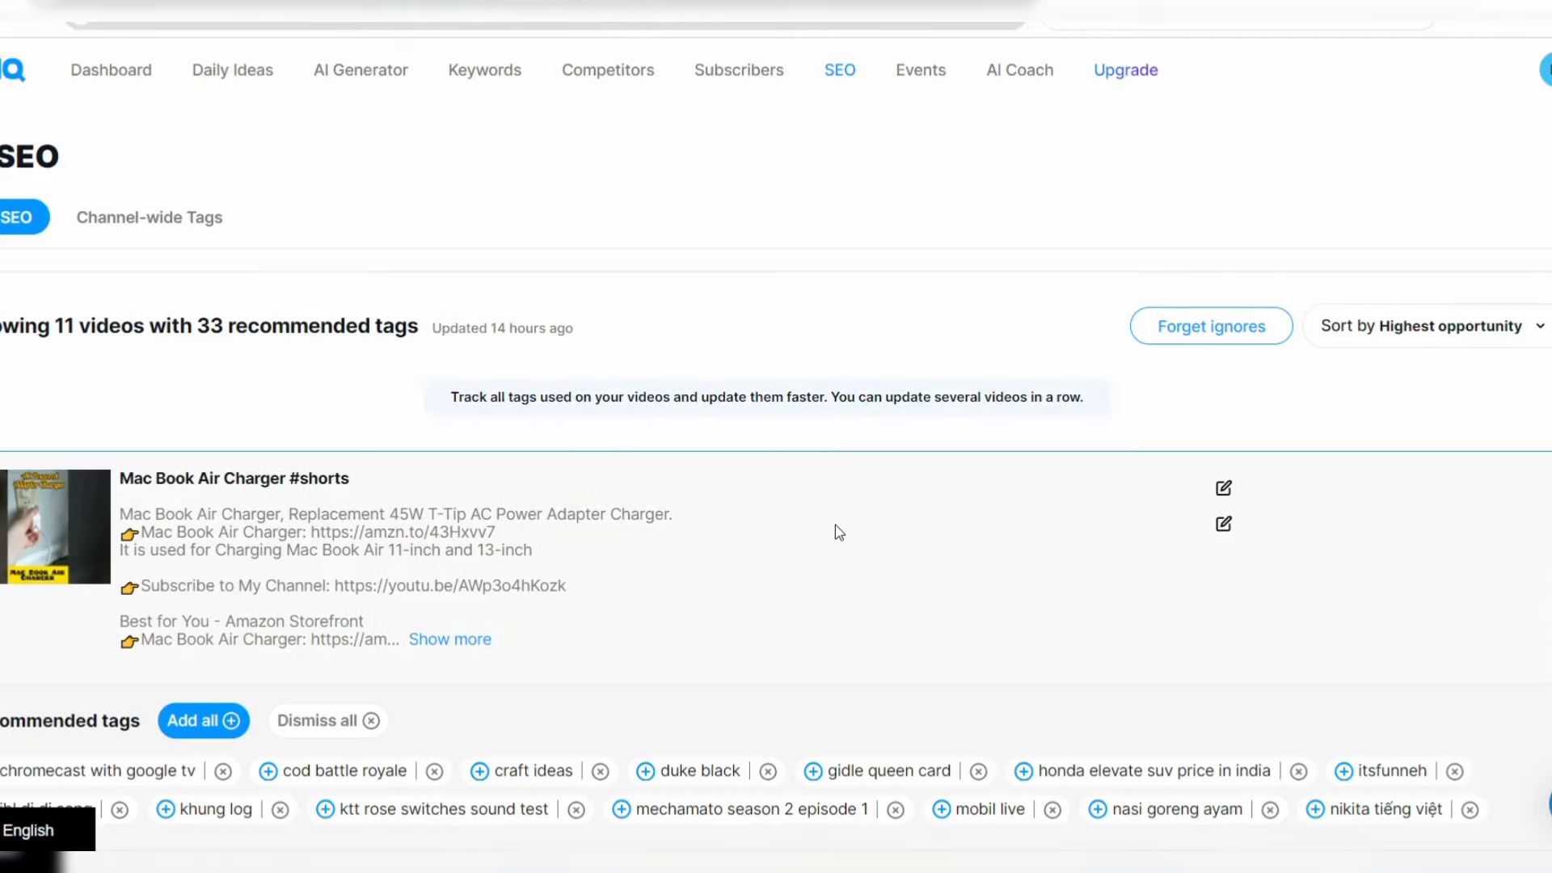
scroll(836, 525, "down", 4)
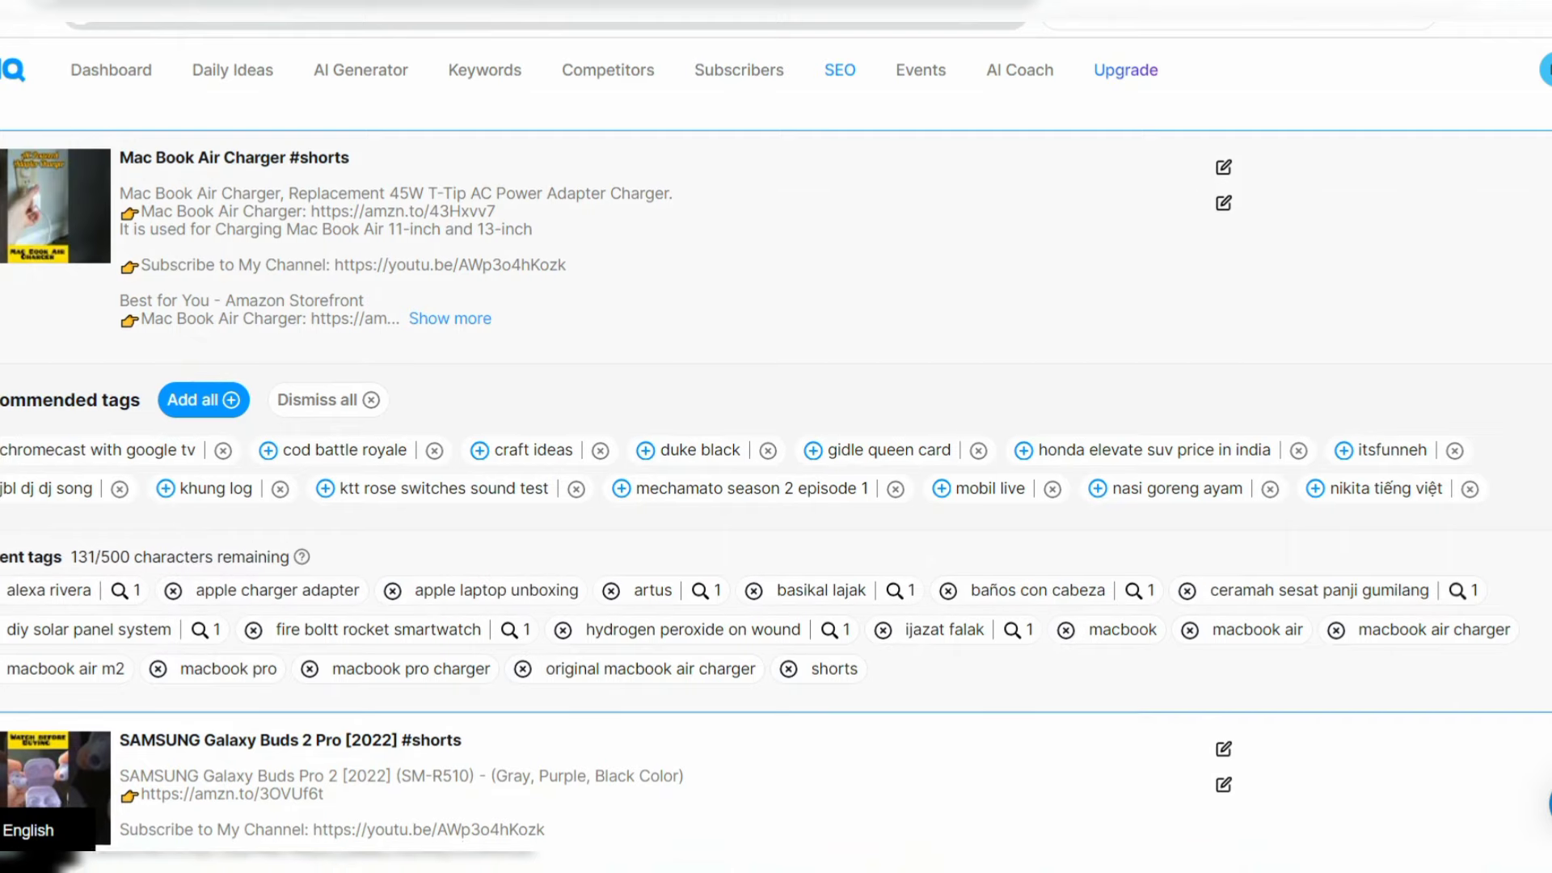
scroll(776, 436, "down", 3)
- Look through the Events, AI Coach and Plans & Pricing pages, and return through the Dashboard to the Keywords overview
left_click(920, 69)
left_click(1012, 79)
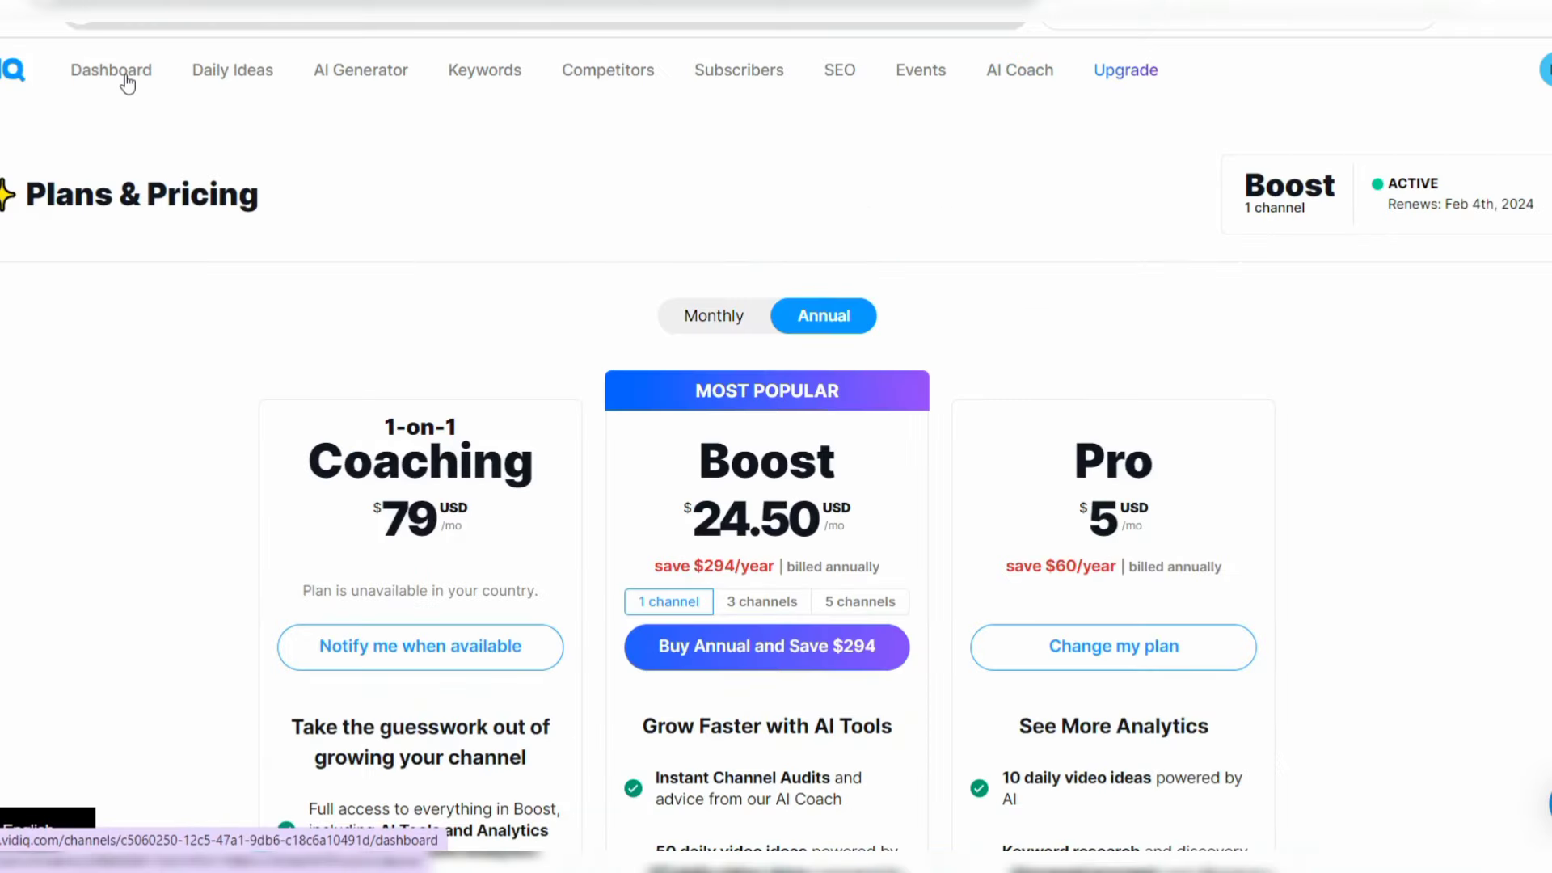
left_click(123, 74)
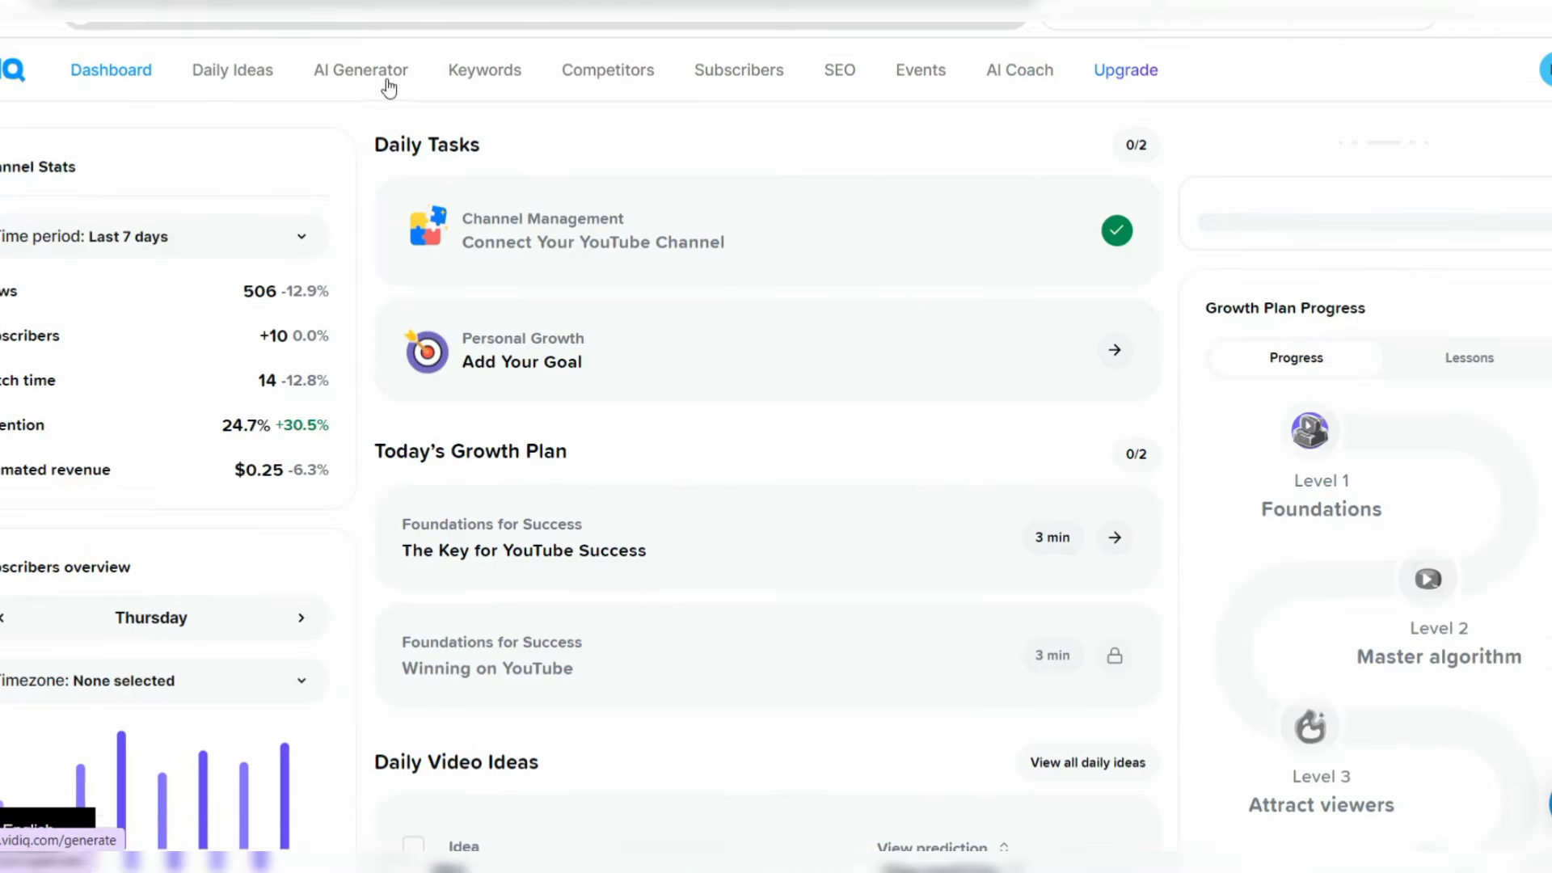
left_click(485, 72)
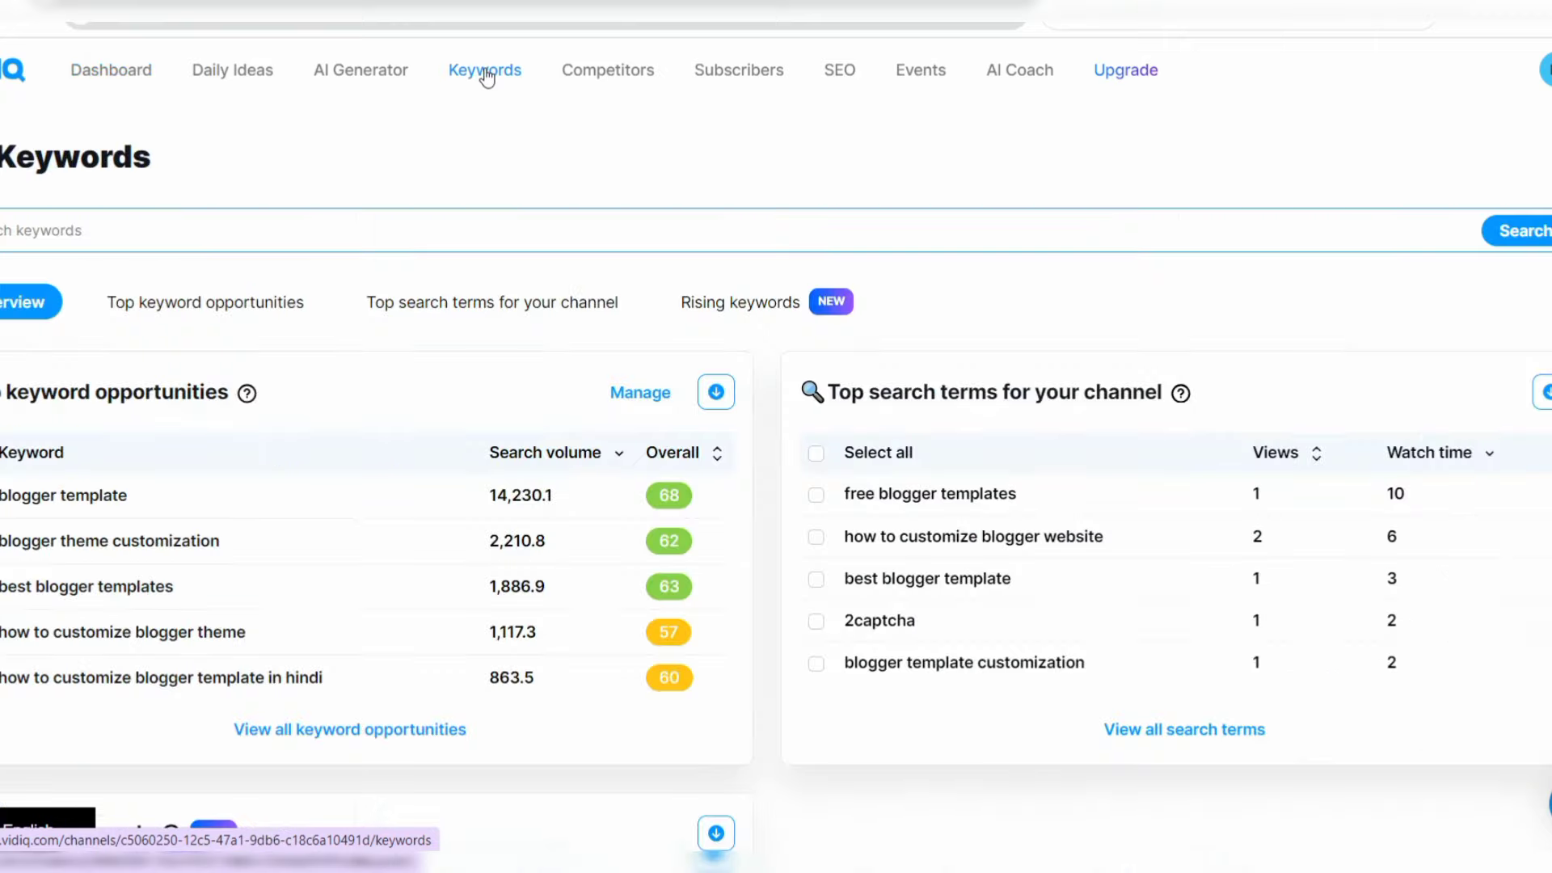